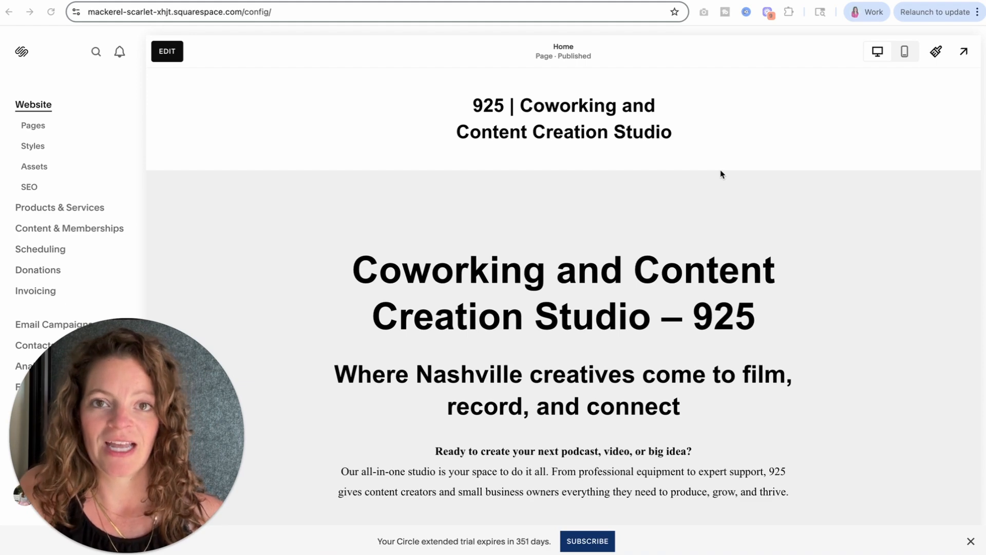
Put the Home page into edit mode and open its site styles
scroll(783, 334, "down", 15)
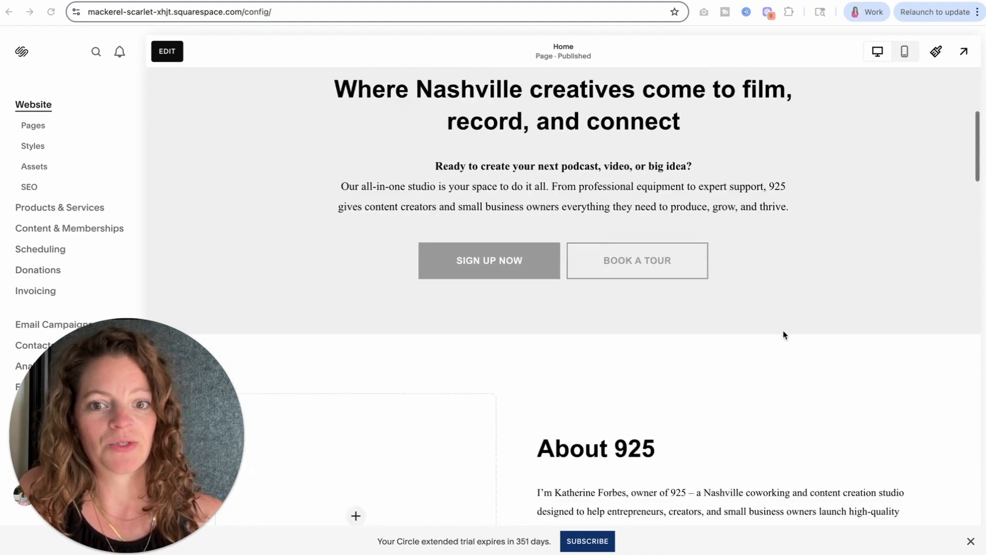
scroll(783, 335, "up", 15)
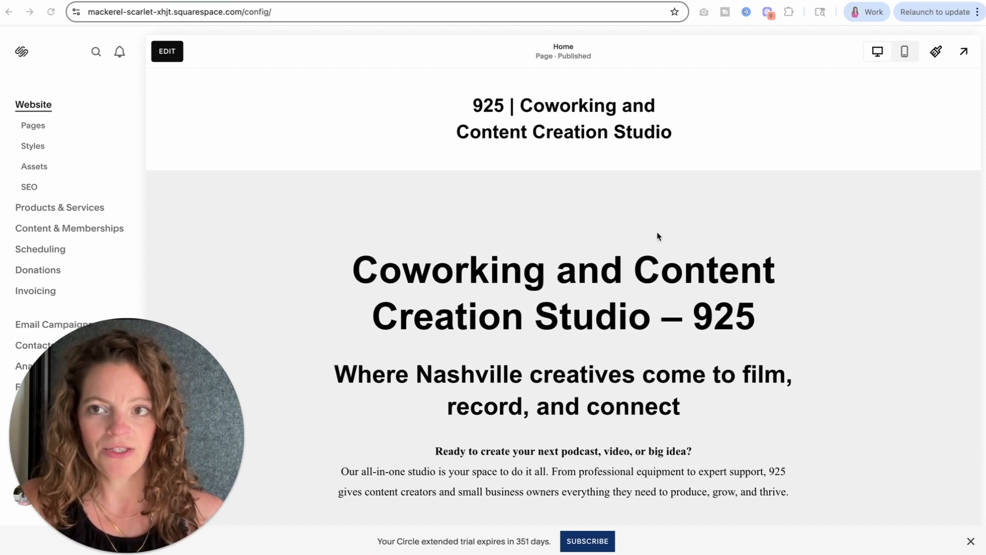
left_click(169, 52)
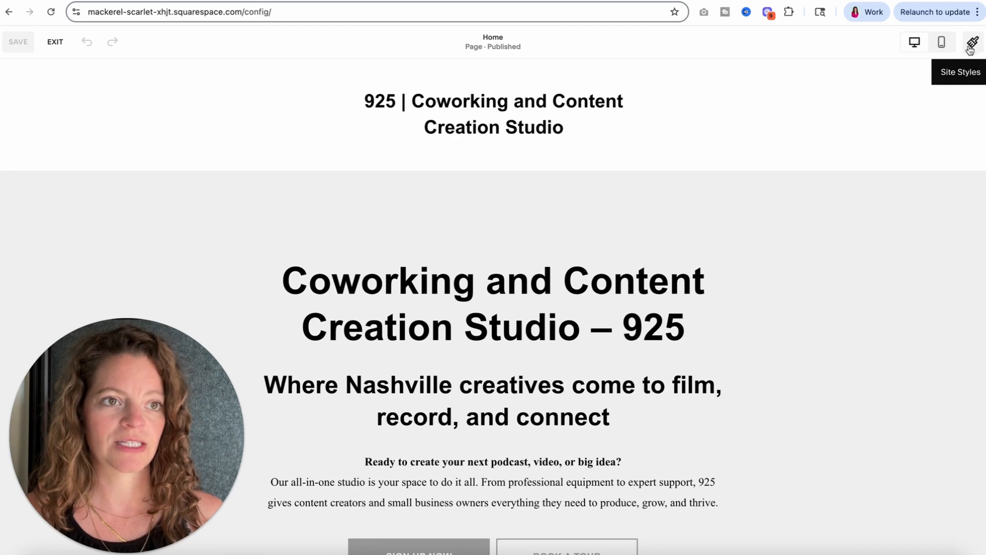
left_click(972, 45)
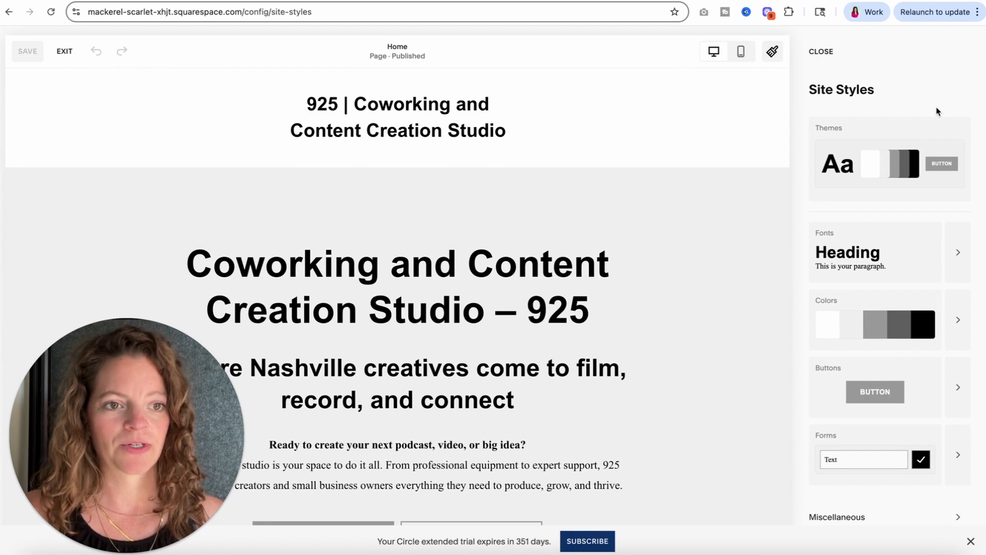
View the recommended font packs in the site styles
scroll(937, 154, "down", 1)
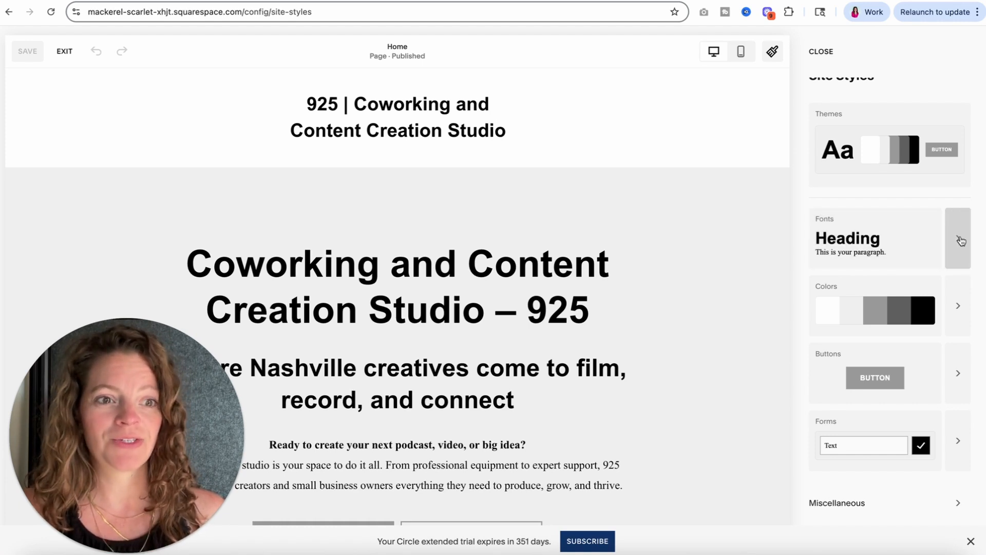
left_click(873, 242)
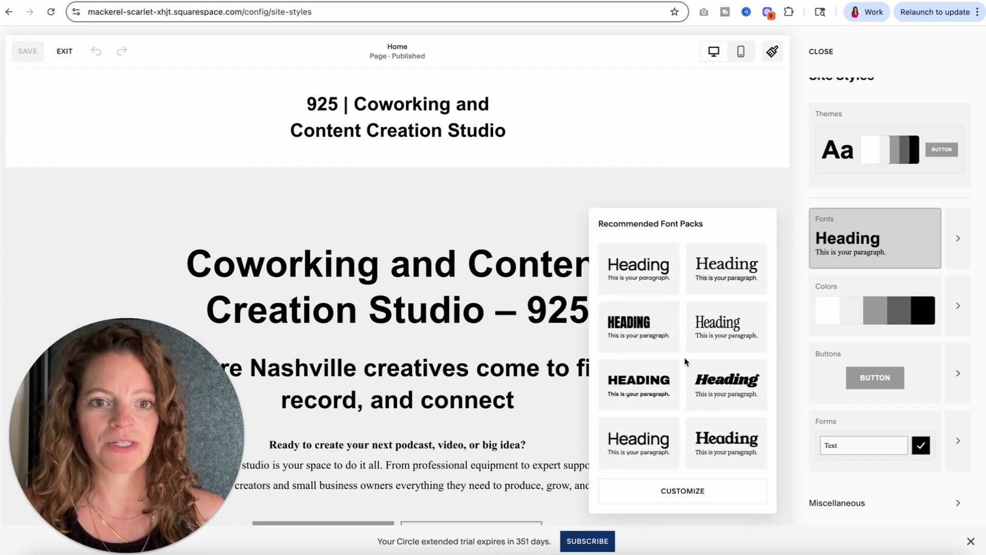
left_click(701, 397)
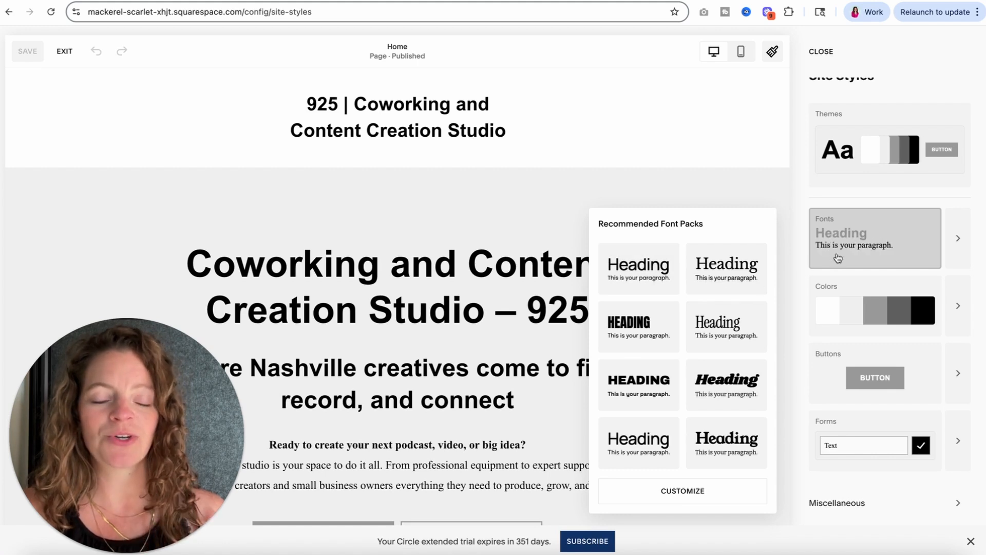
Open the site's heading font settings and look through the list of available fonts
left_click(961, 243)
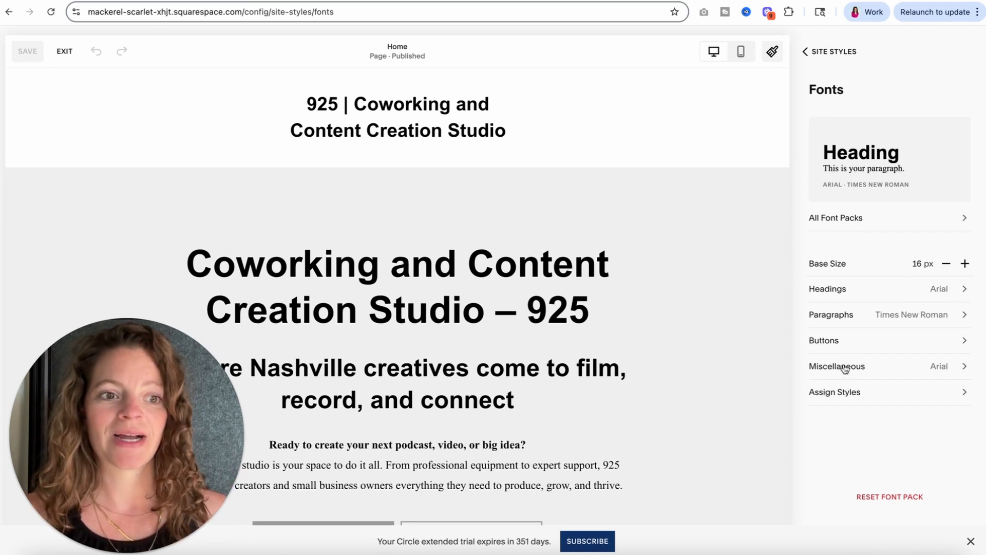
left_click(901, 293)
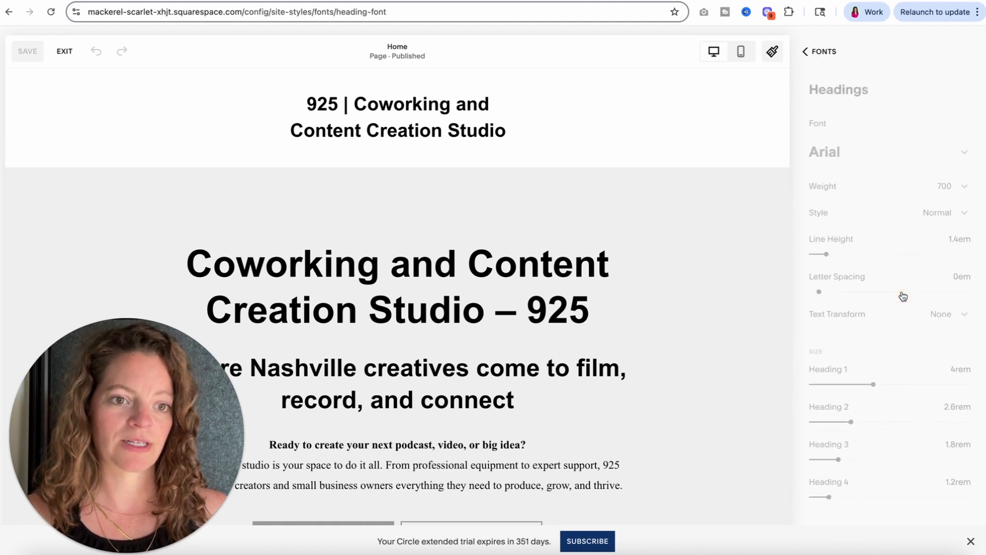
left_click(839, 162)
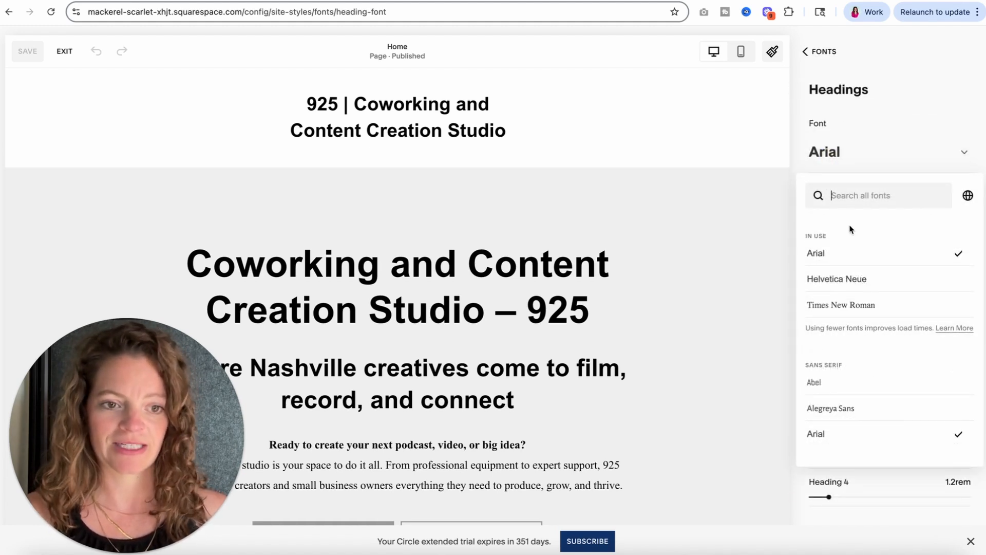
scroll(906, 381, "down", 6)
scroll(919, 359, "down", 5)
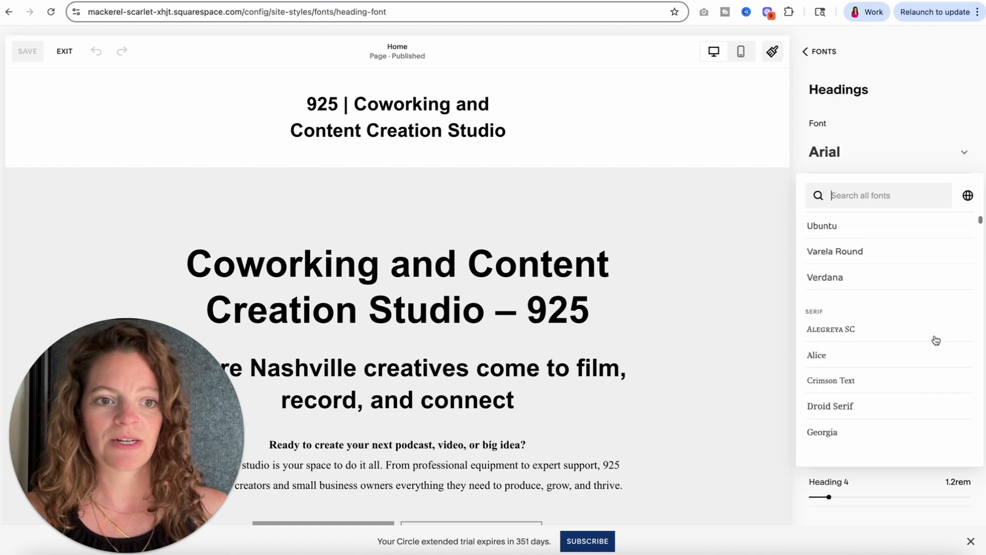
left_click_drag(978, 221, 969, 201)
left_click(941, 105)
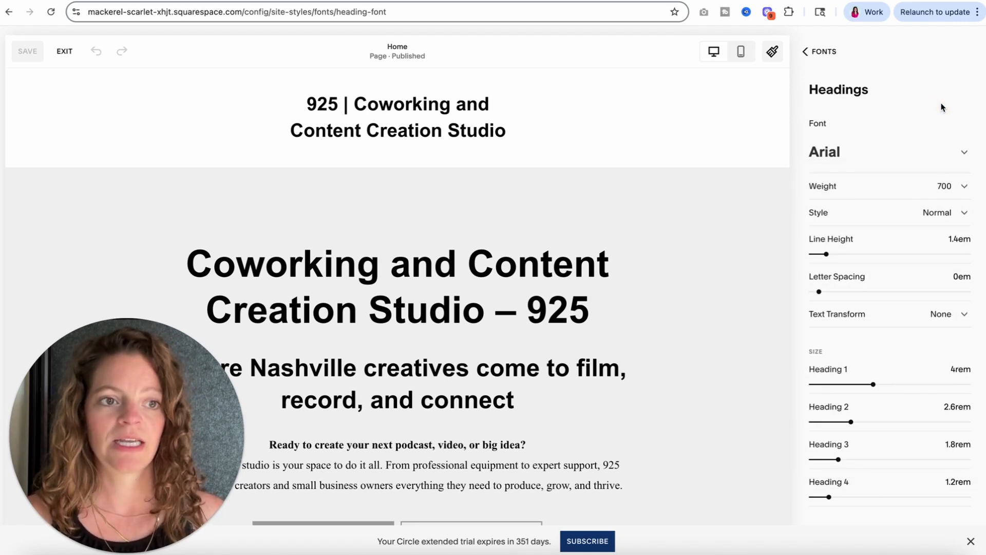
Check the weight options for headings and try out their line height and letter spacing adjustments
left_click(857, 186)
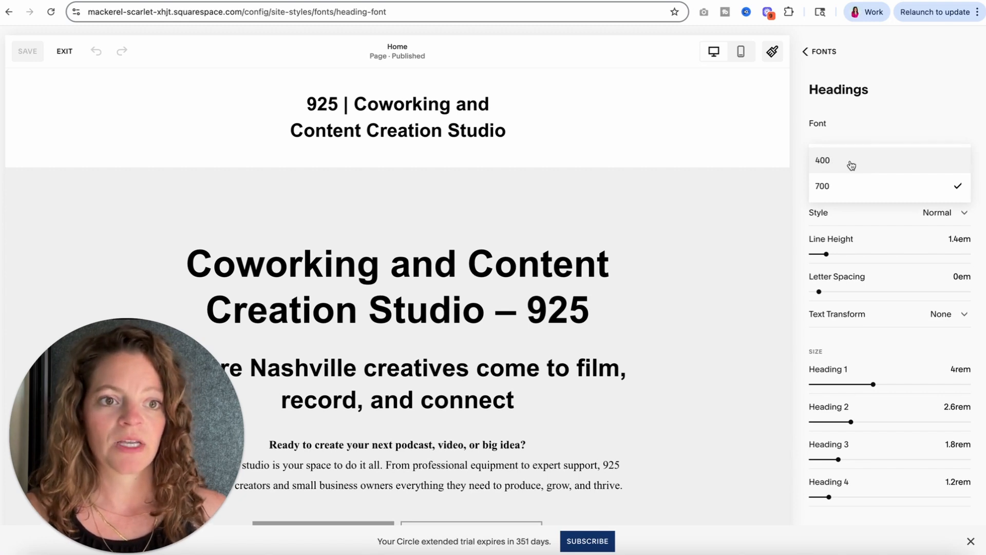
left_click(912, 105)
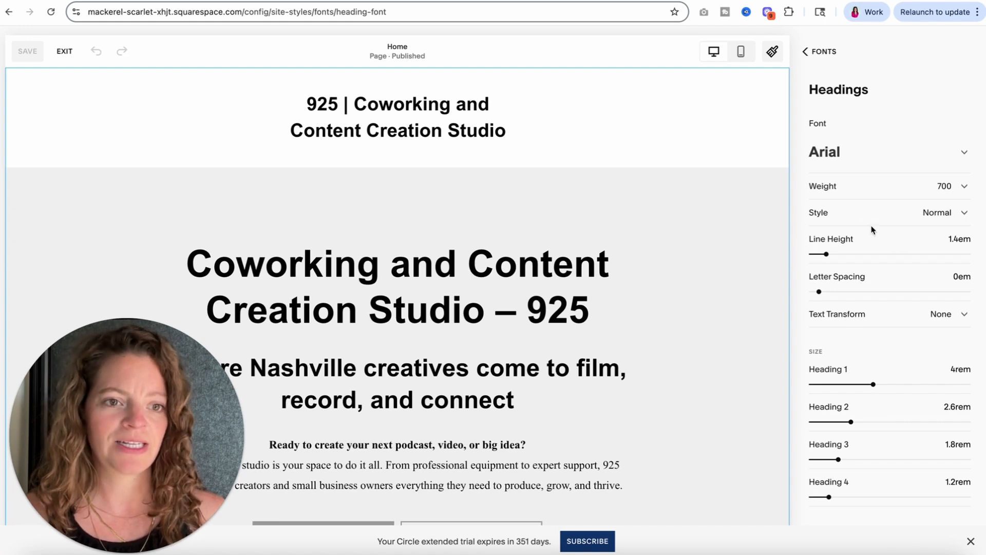
mouse_move(826, 254)
left_mouse_down()
mouse_move(843, 254)
mouse_move(826, 254)
left_mouse_up()
mouse_move(816, 290)
left_mouse_down()
mouse_move(827, 290)
mouse_move(819, 291)
left_mouse_up()
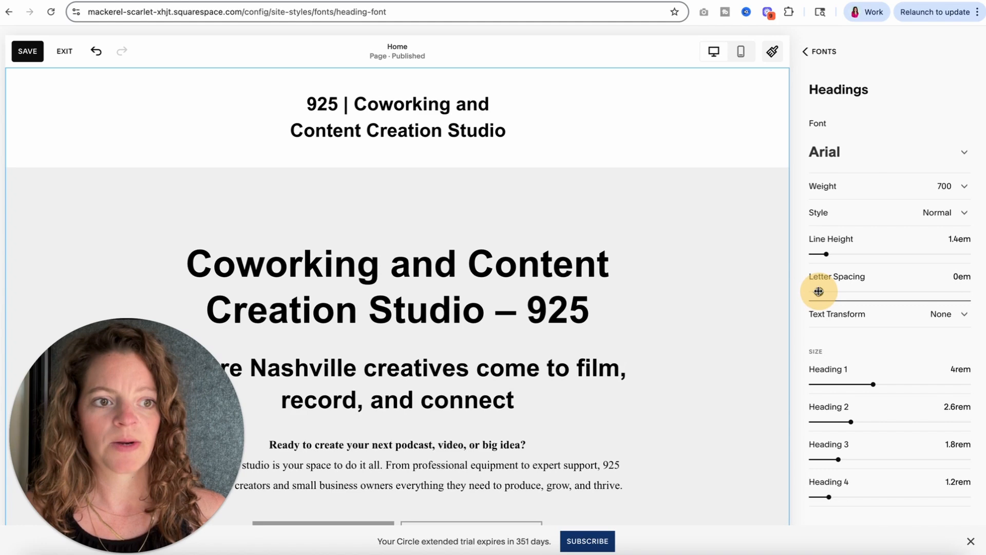
Try the Uppercase text transform on the headings, and set it back to None
left_click(837, 317)
left_click(845, 346)
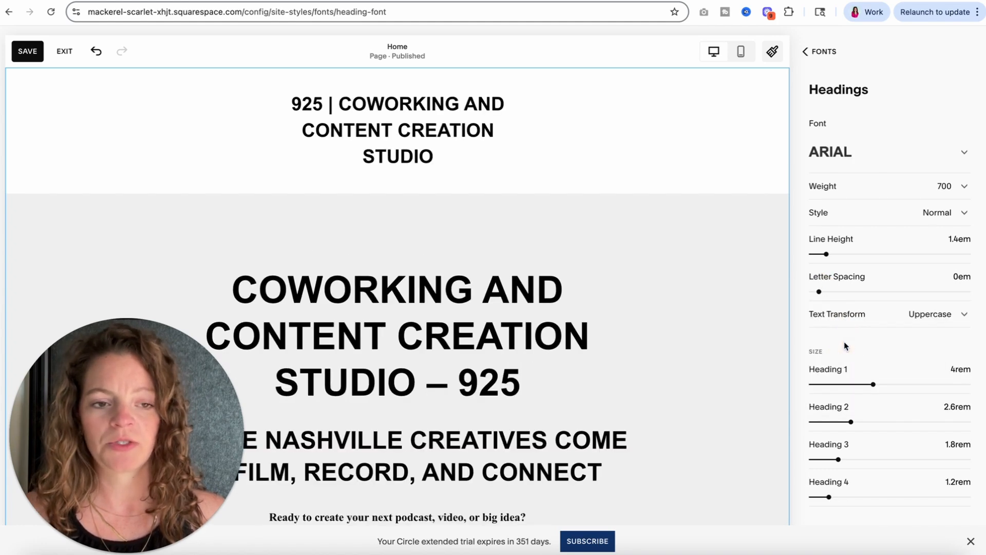
left_click(854, 316)
left_click(854, 288)
scroll(880, 352, "down", 1)
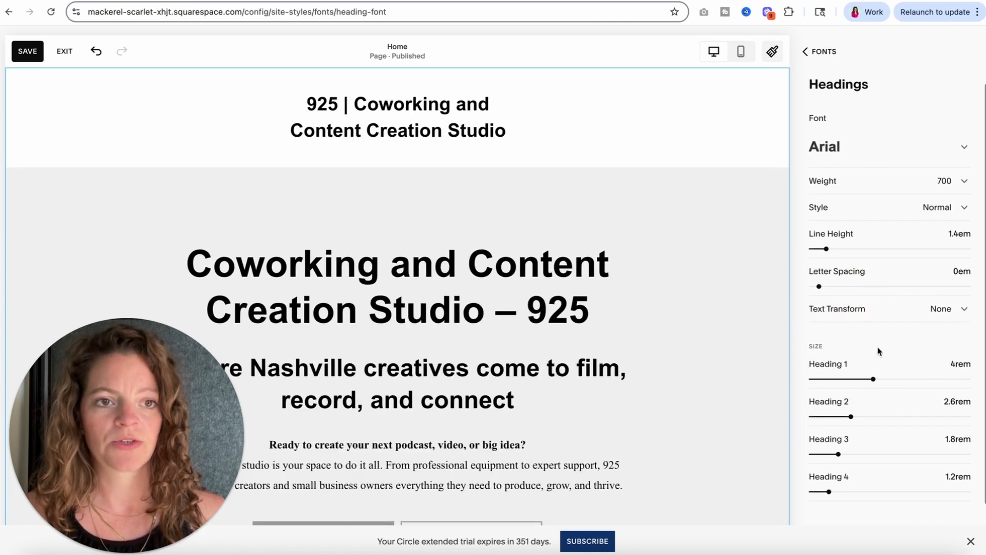
scroll(880, 351, "down", 1)
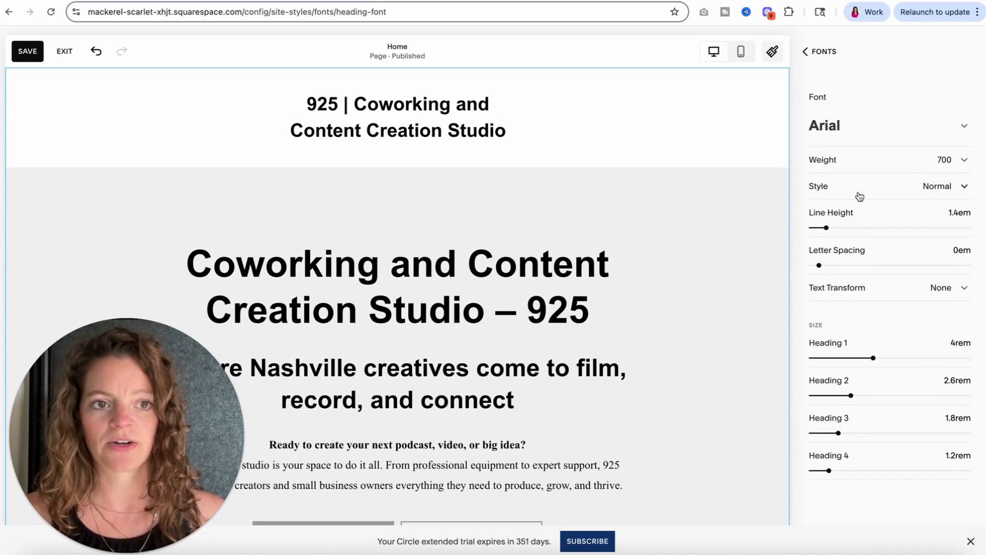
Review the paragraph font settings and the fonts available for paragraphs
left_click(818, 52)
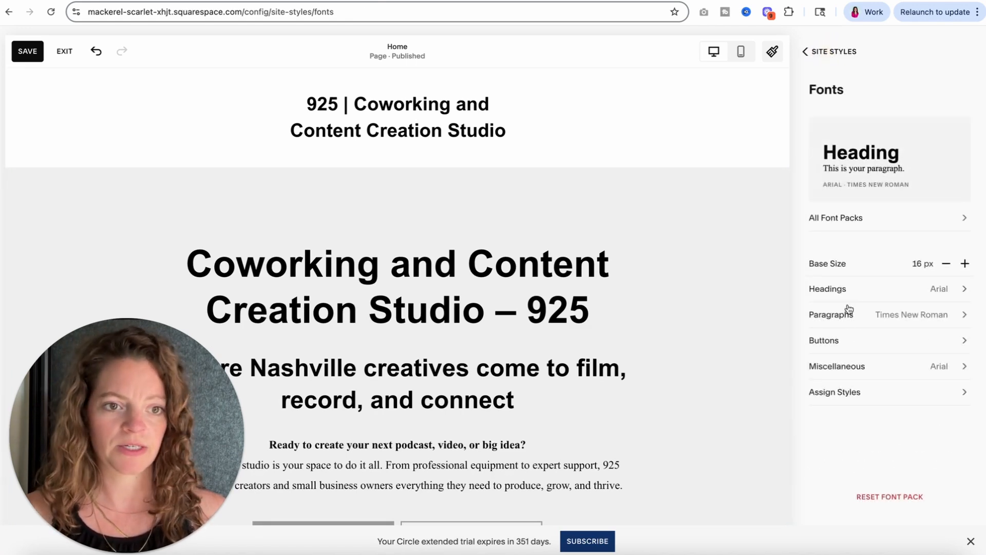
left_click(848, 310)
left_click(881, 154)
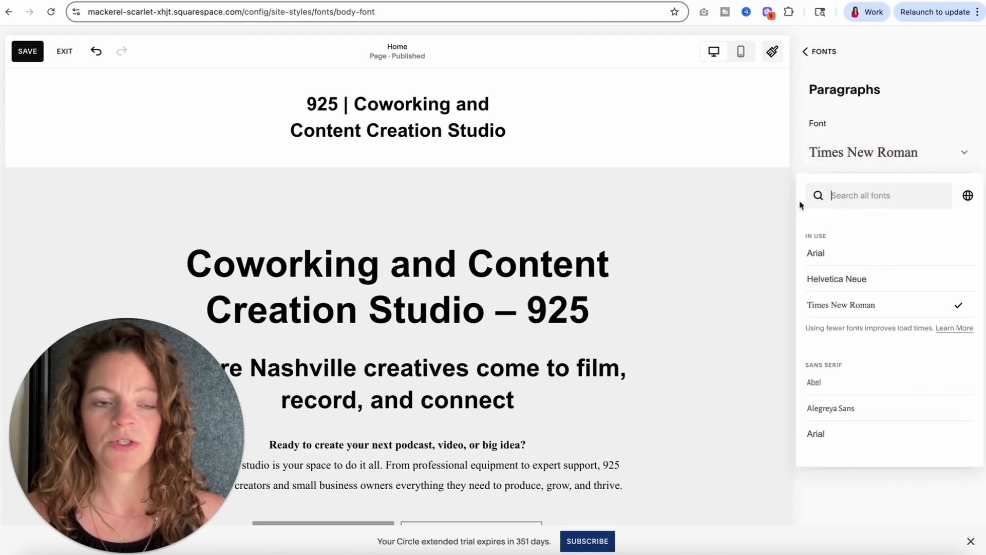
left_click(927, 92)
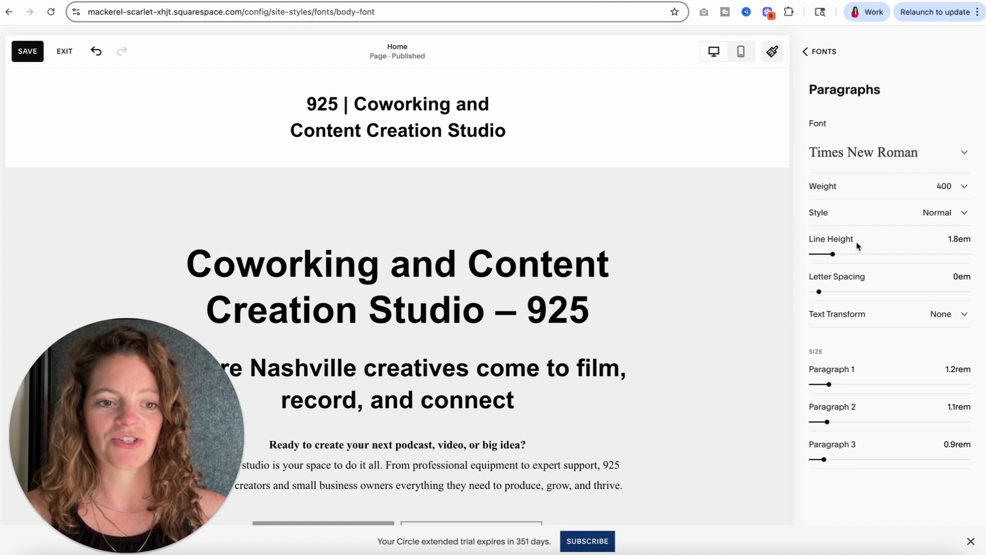
left_click(813, 52)
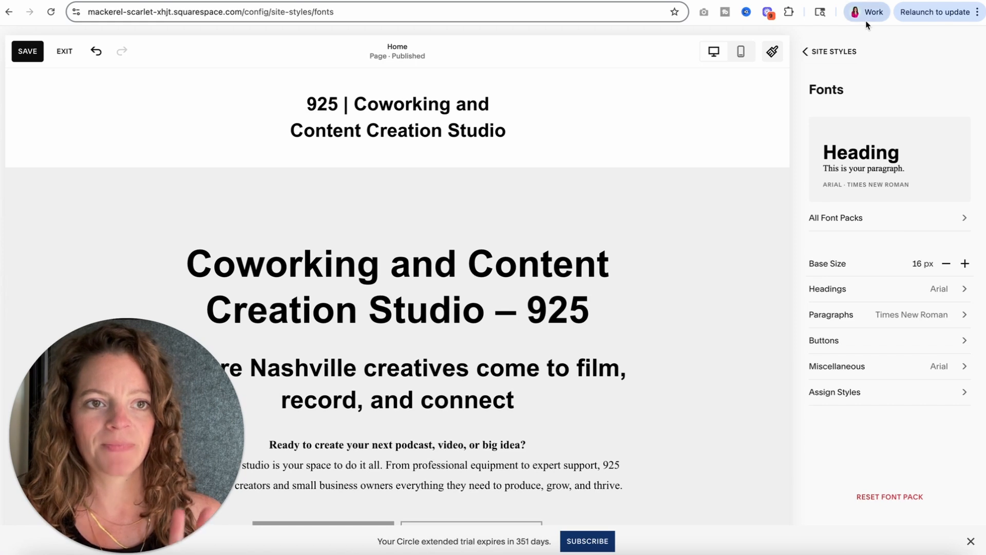
Return to the site styles and open the color settings
left_click(814, 52)
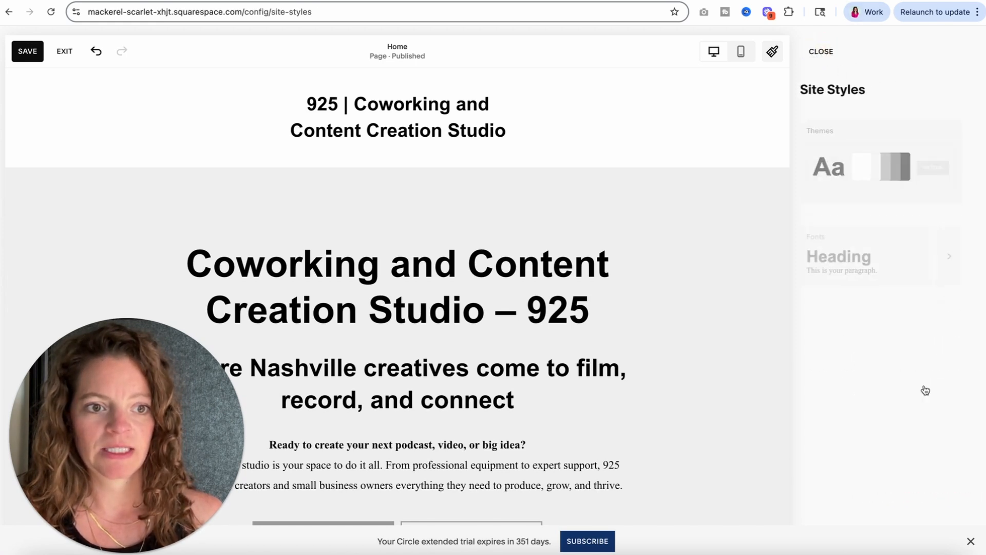
left_click(847, 251)
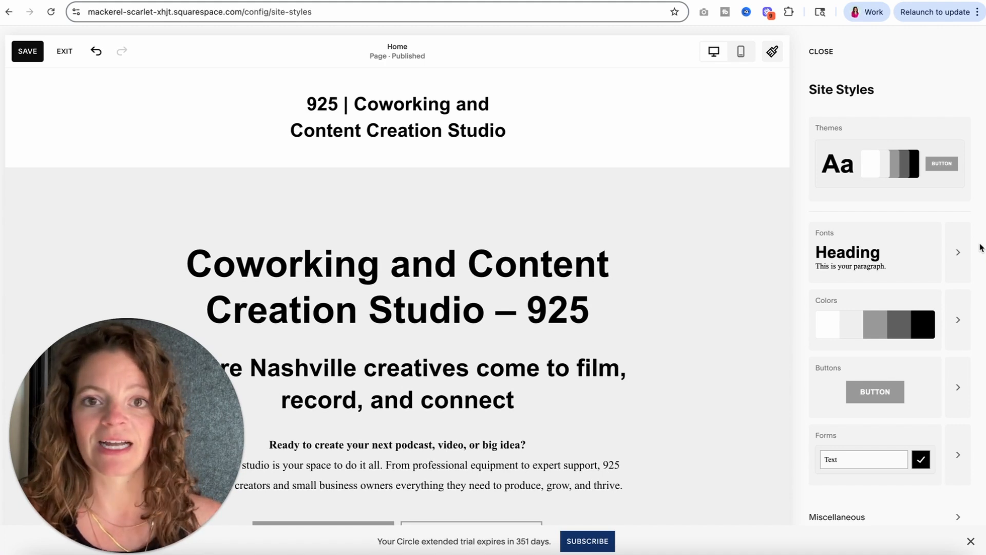
mouse_move(877, 326)
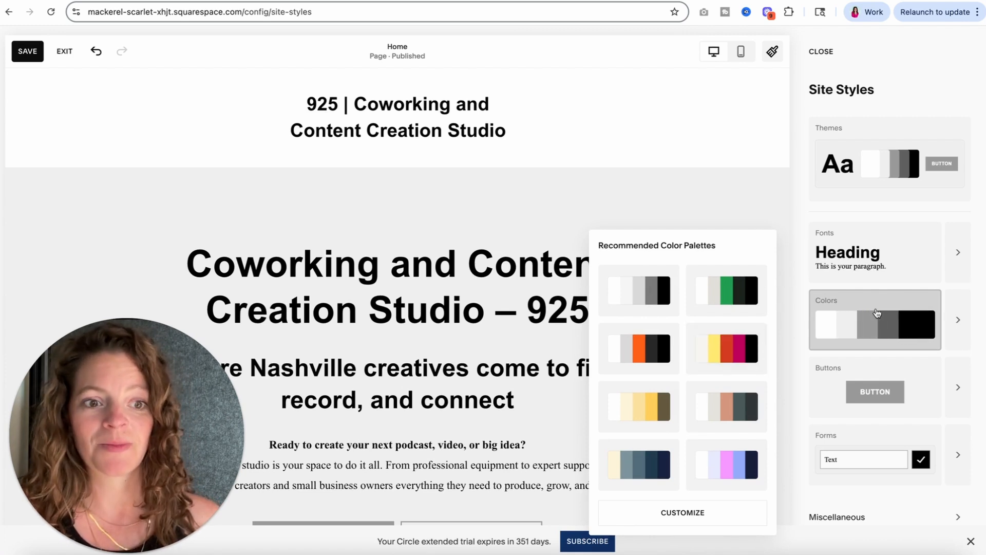
left_click(963, 330)
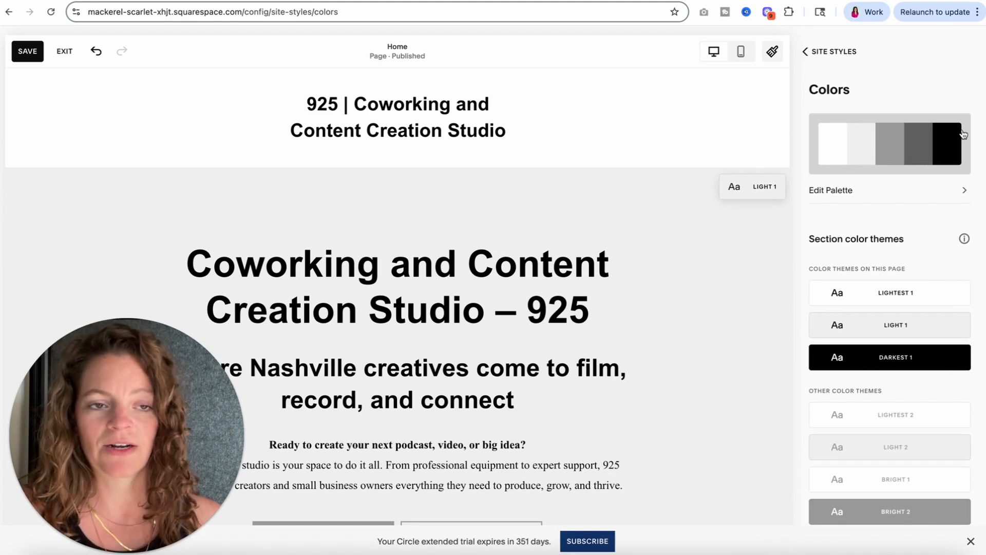
Examine the section color themes and which theme each section of the Home page uses
scroll(914, 356, "down", 3)
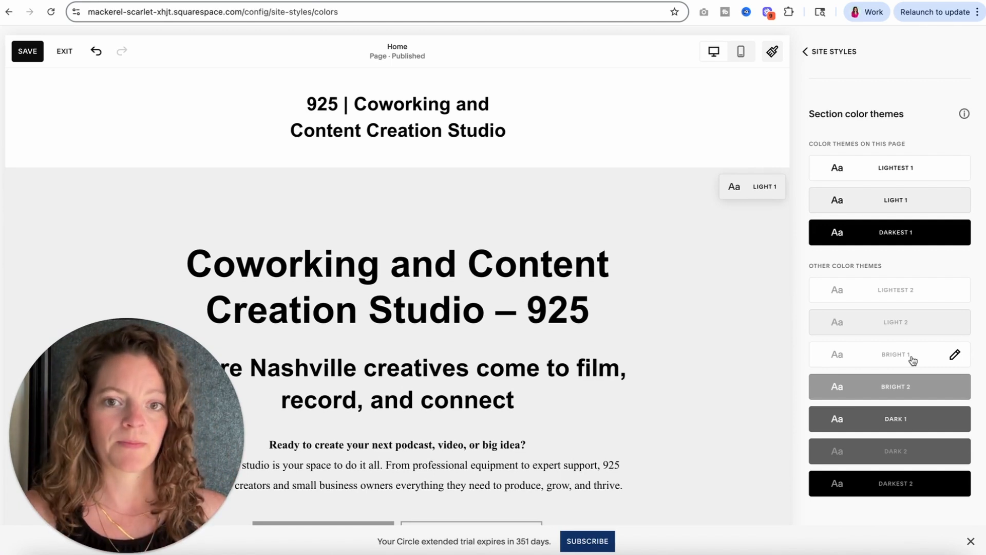
scroll(520, 270, "down", 6)
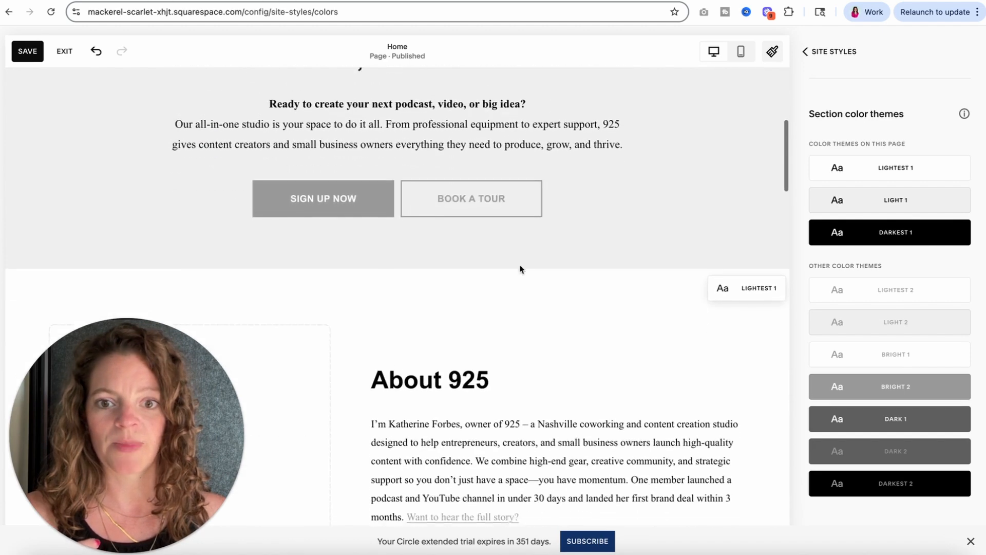
scroll(519, 270, "down", 12)
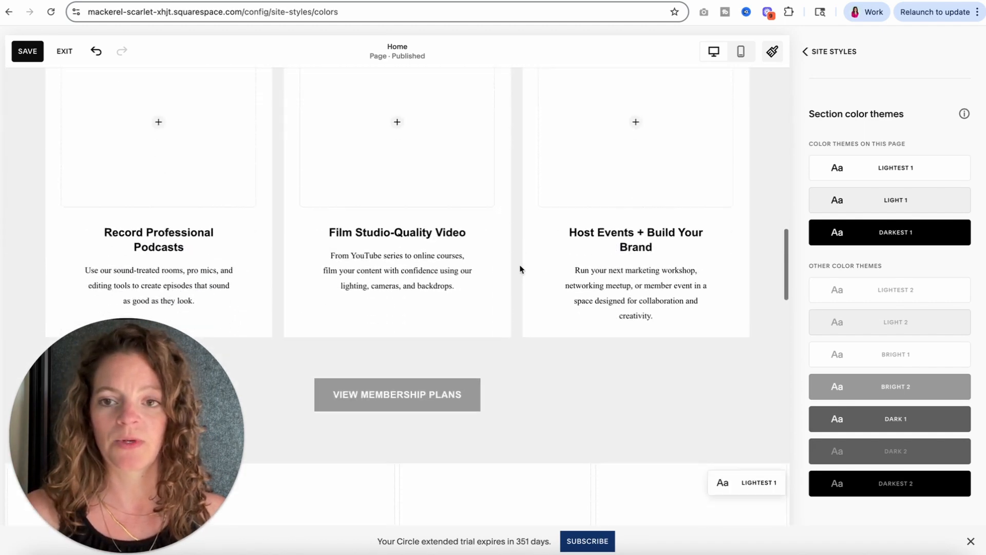
scroll(520, 269, "down", 8)
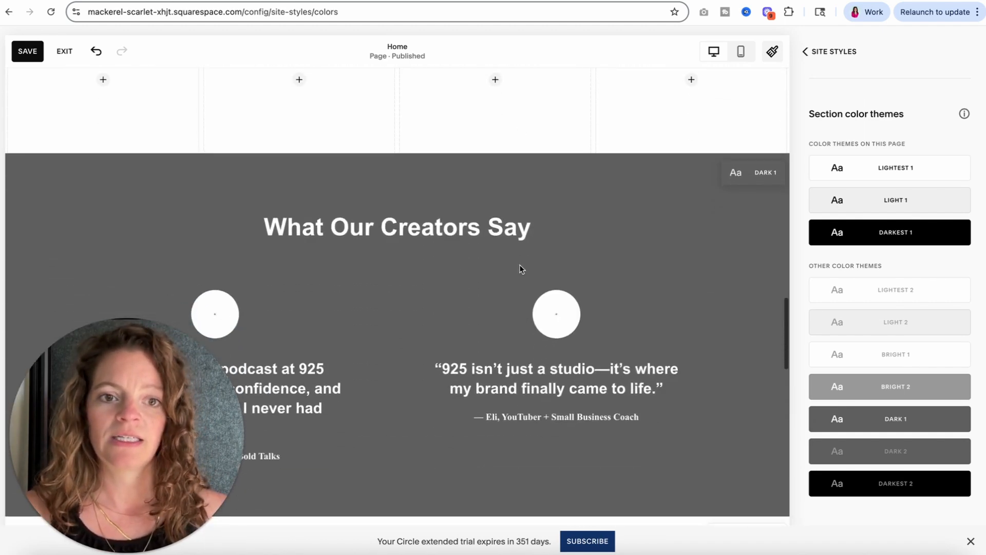
scroll(520, 268, "down", 2)
scroll(520, 265, "up", 3)
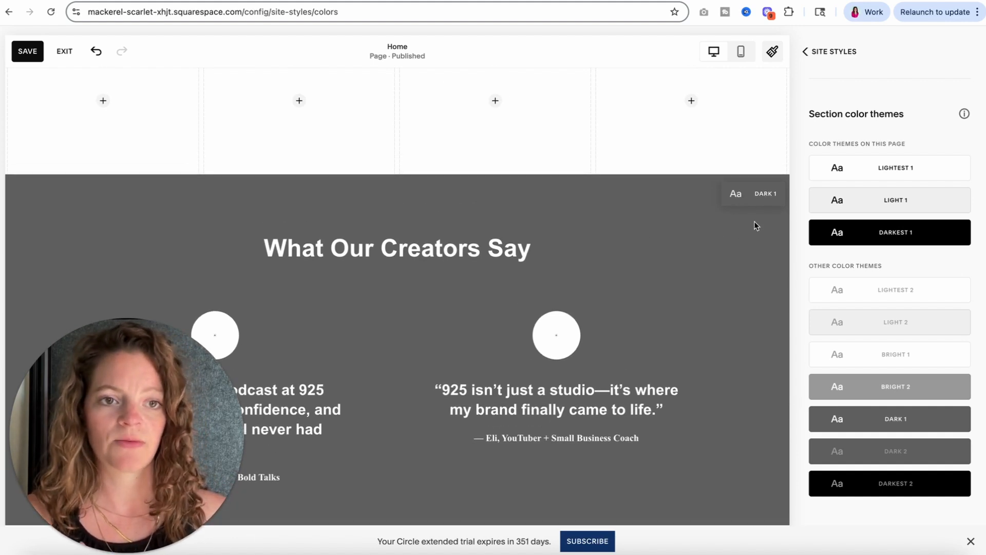
scroll(756, 205, "down", 10)
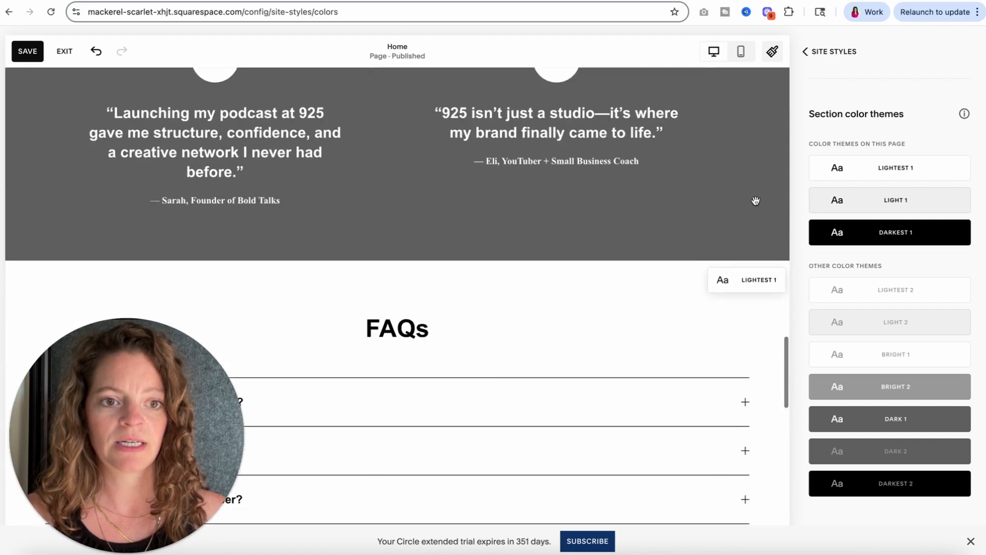
scroll(754, 211, "down", 3)
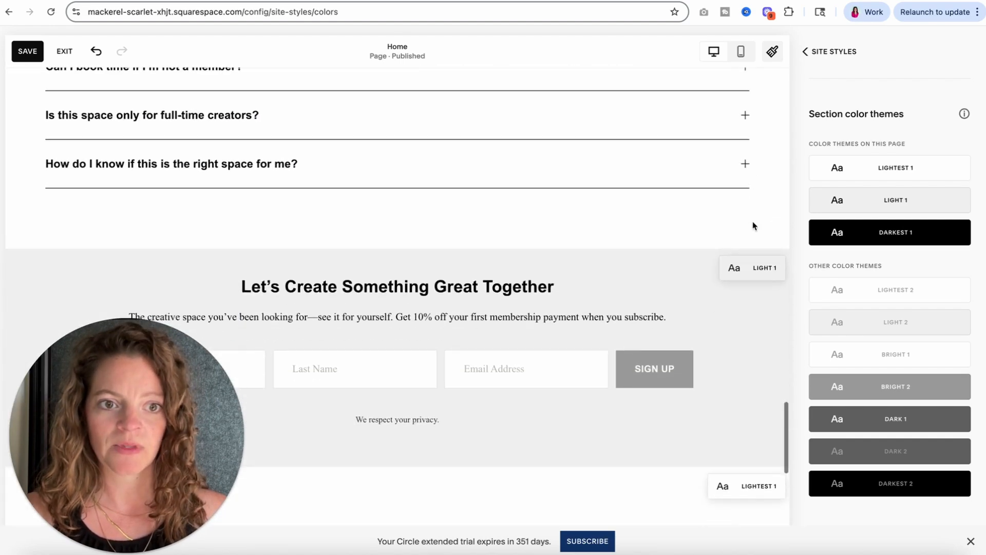
scroll(764, 266, "down", 5)
scroll(753, 377, "down", 2)
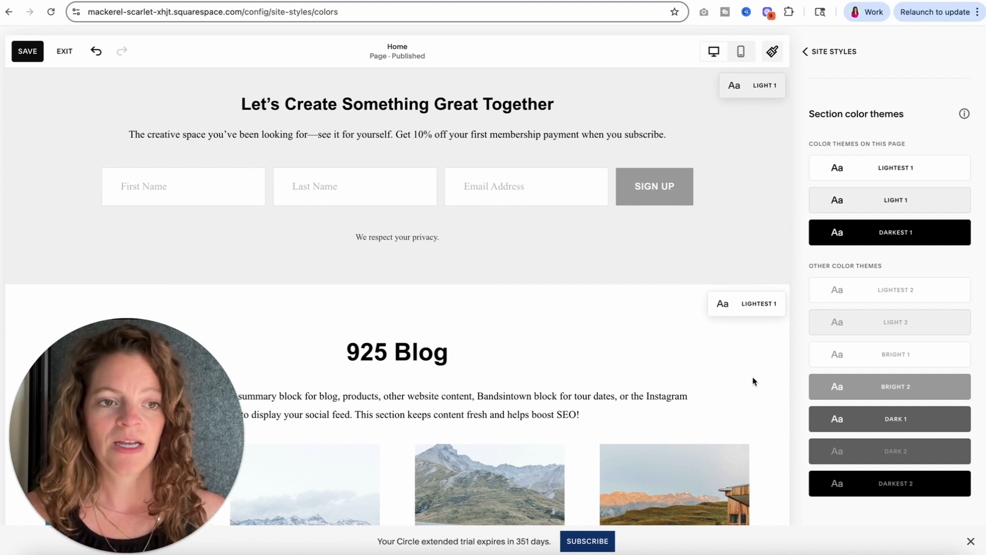
scroll(762, 373, "down", 15)
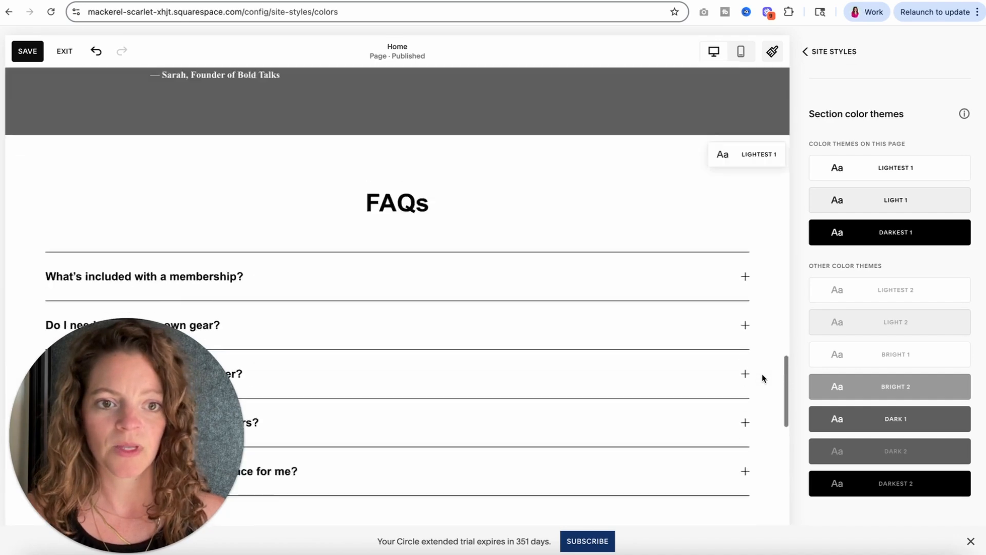
Open the site color palette for editing and select its dark gray color
scroll(762, 374, "up", 5)
scroll(762, 375, "up", 12)
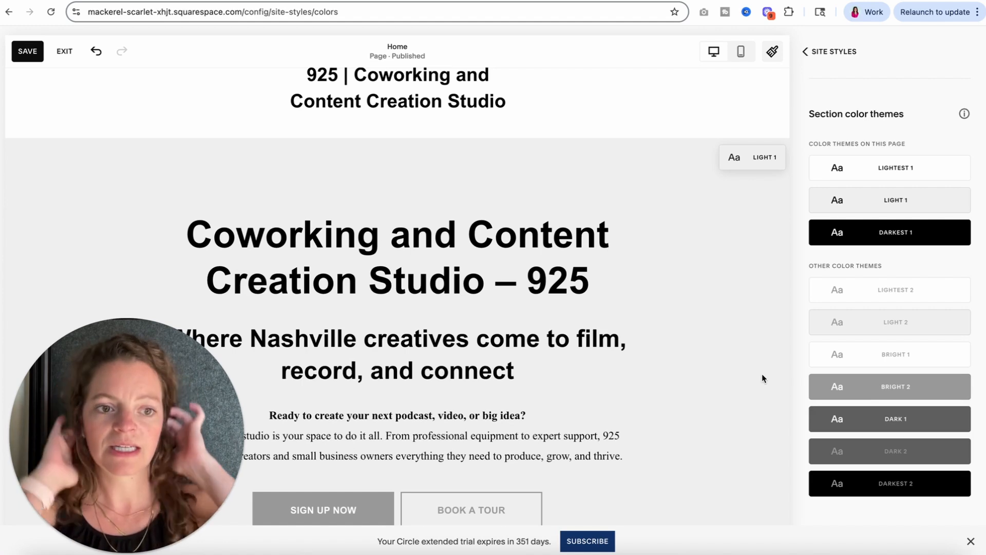
scroll(886, 284, "up", 3)
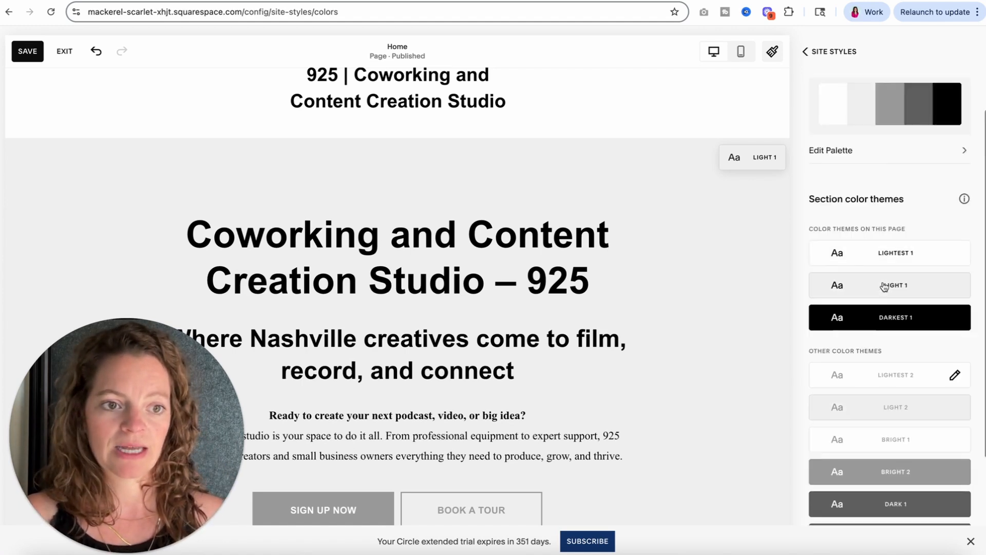
left_click(852, 191)
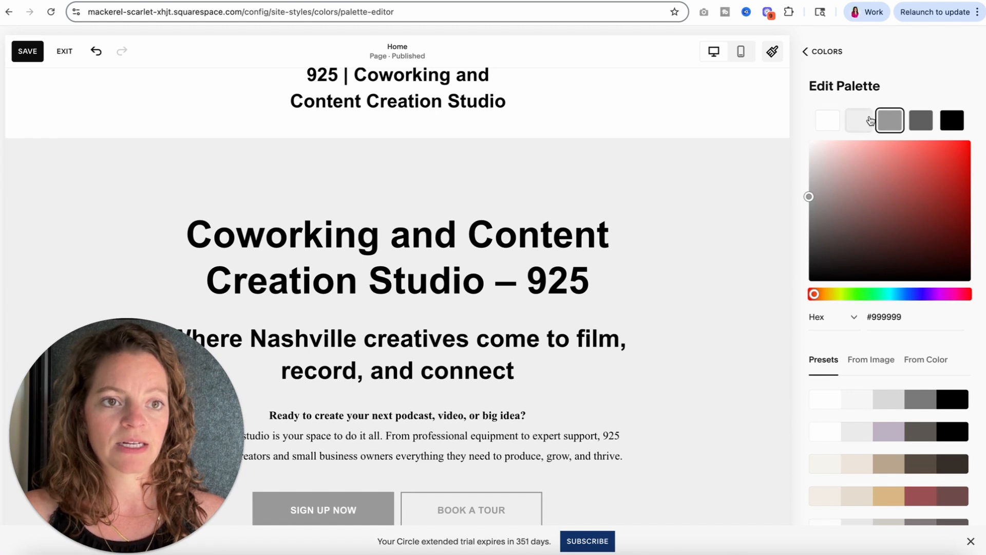
left_click(921, 123)
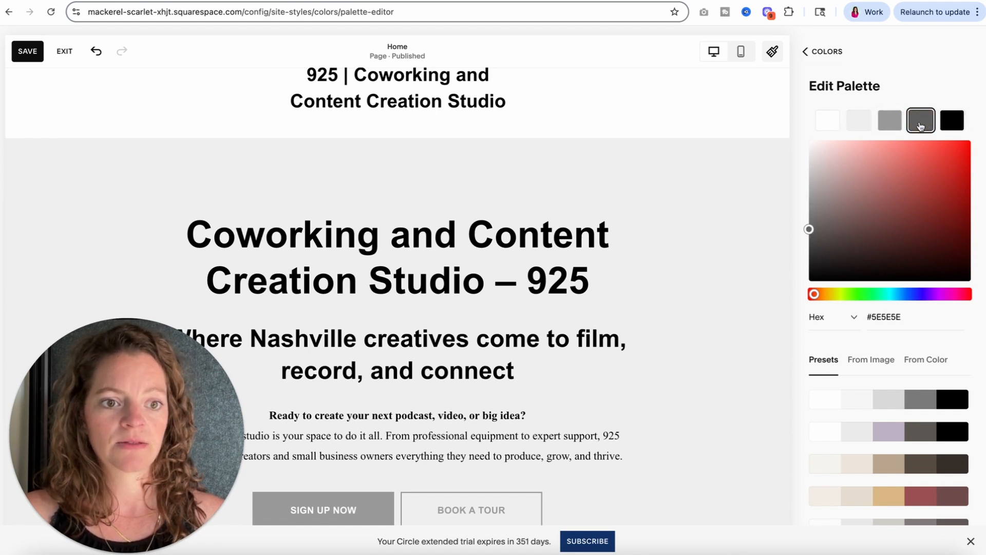
Review the color value formats (Hex, RGB, HSL) and the preset palettes
left_click(851, 319)
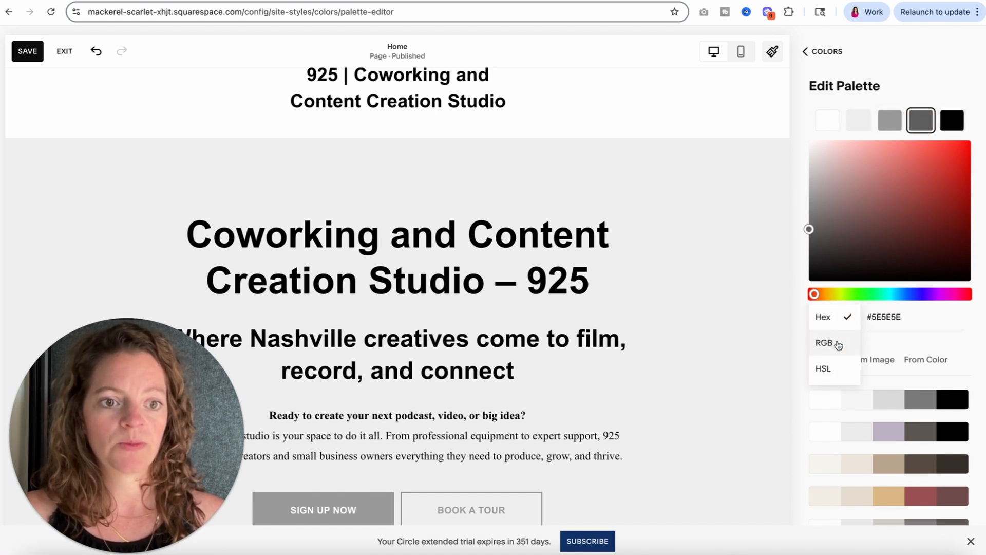
left_click(939, 320)
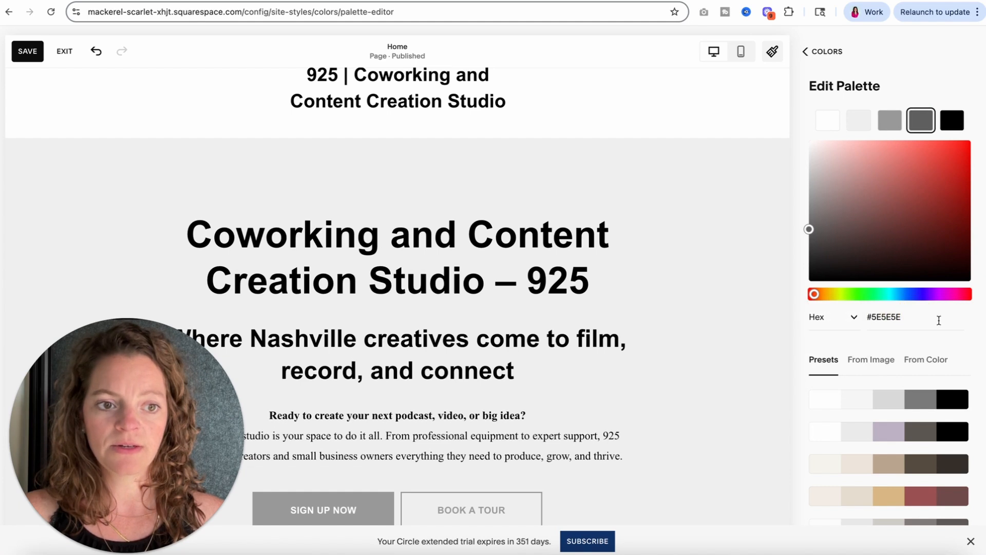
scroll(943, 445, "down", 10)
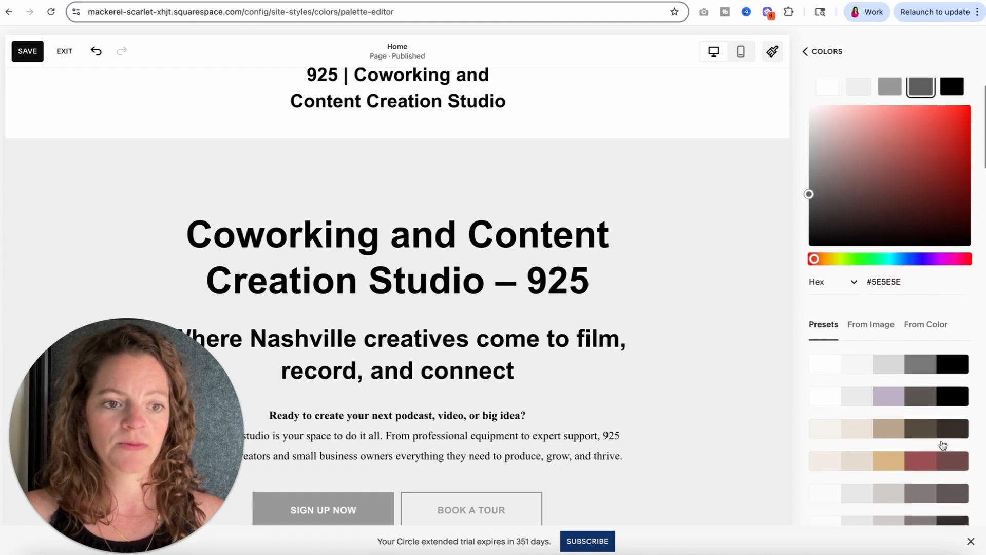
scroll(943, 444, "up", 15)
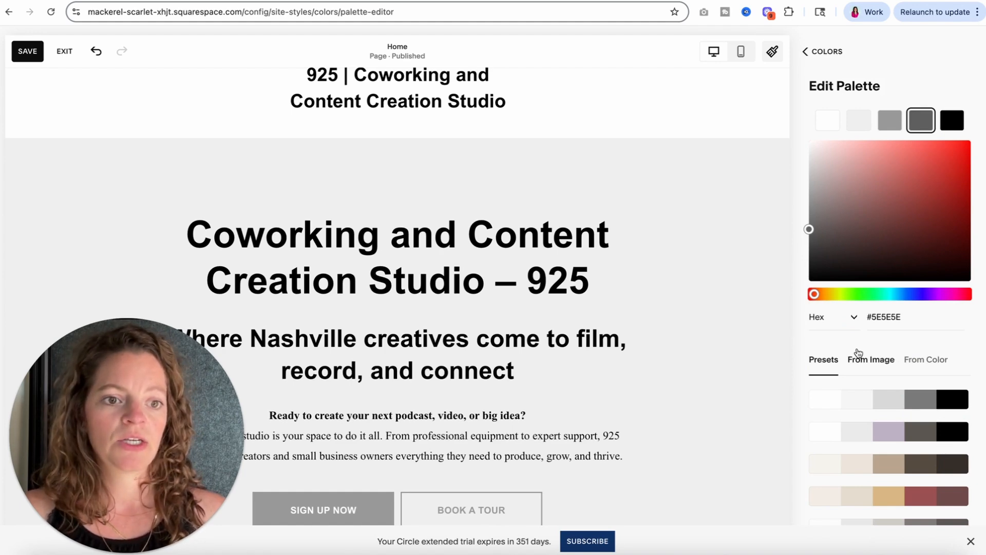
Generate the site palette from an image, using the JPEG portrait with the pink background in the Branding folder
left_click(865, 359)
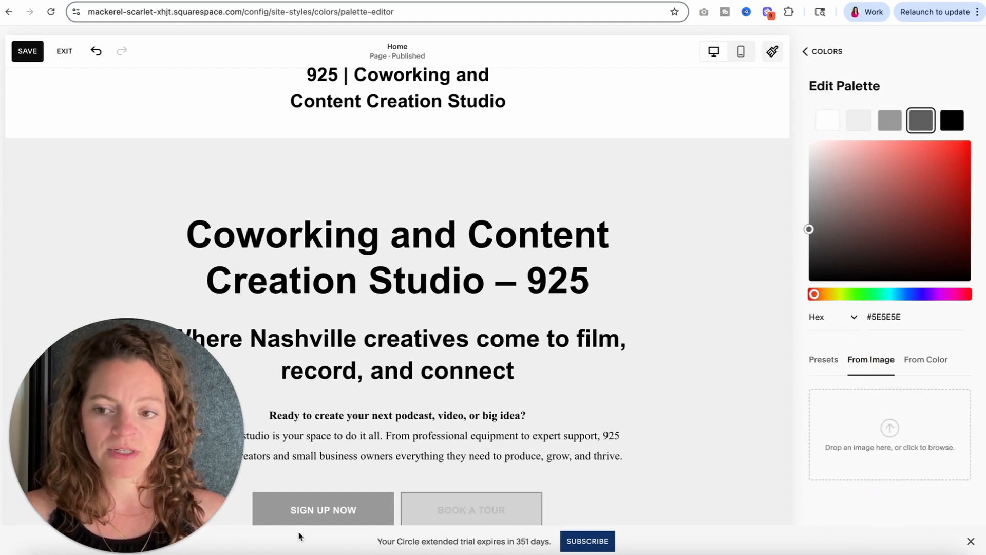
left_click(37, 552)
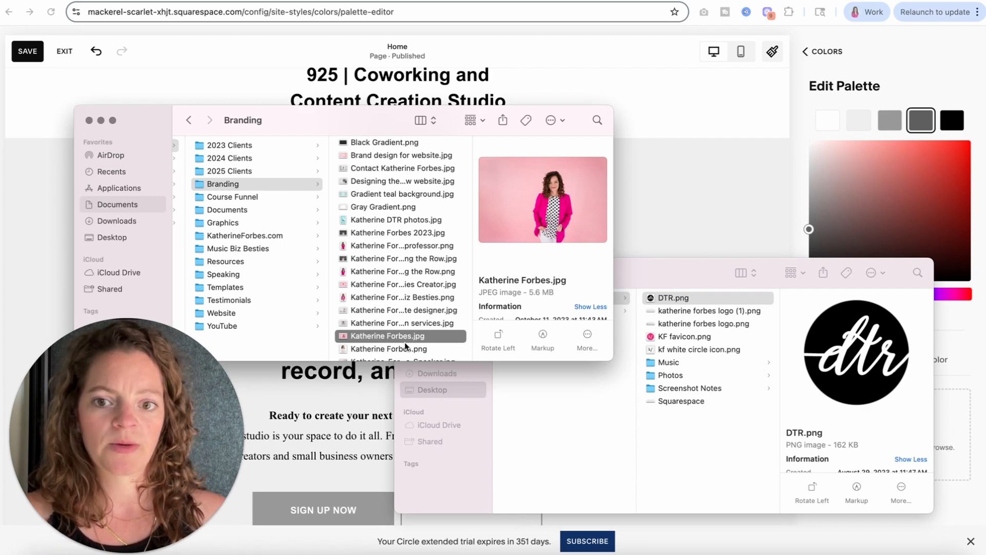
left_click_drag(403, 337, 956, 419)
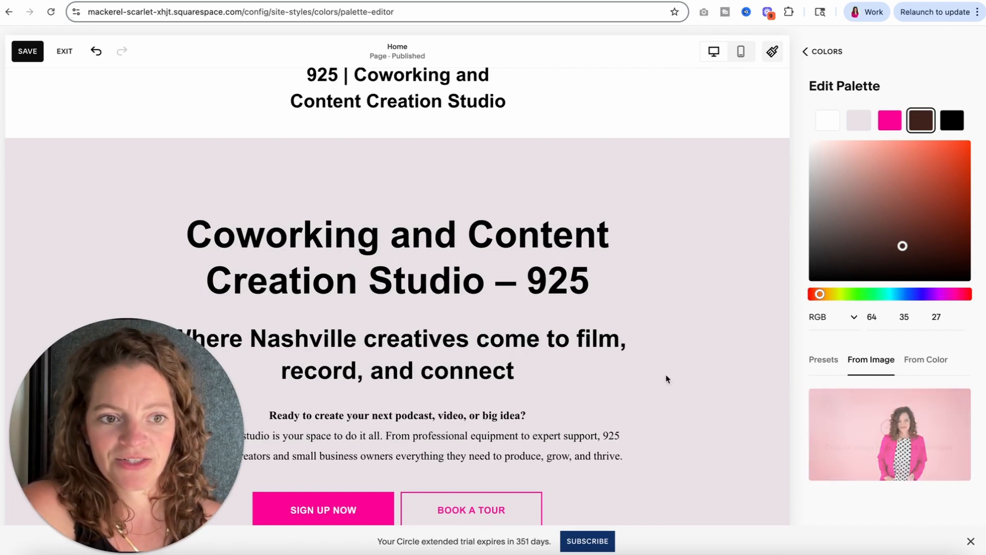
Change the dark brown color in the palette to a medium gray, RGB 123, 123, 123
scroll(587, 411, "down", 10)
scroll(587, 420, "down", 20)
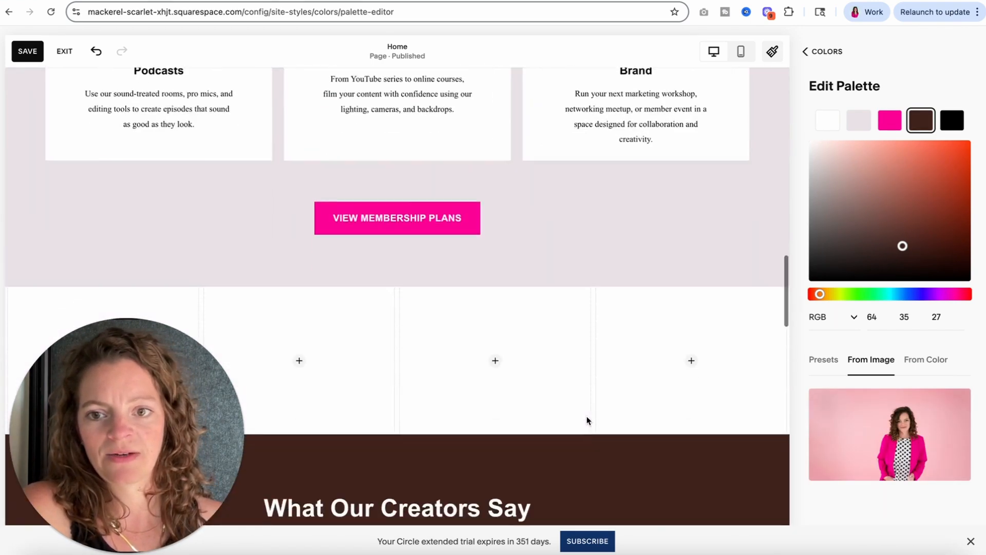
scroll(588, 420, "down", 10)
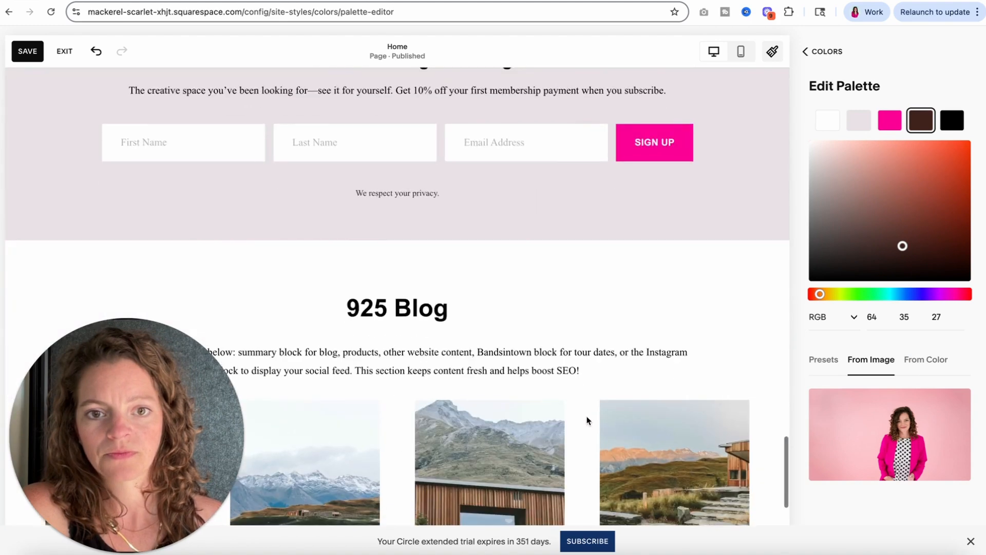
scroll(587, 420, "up", 20)
scroll(587, 420, "up", 7)
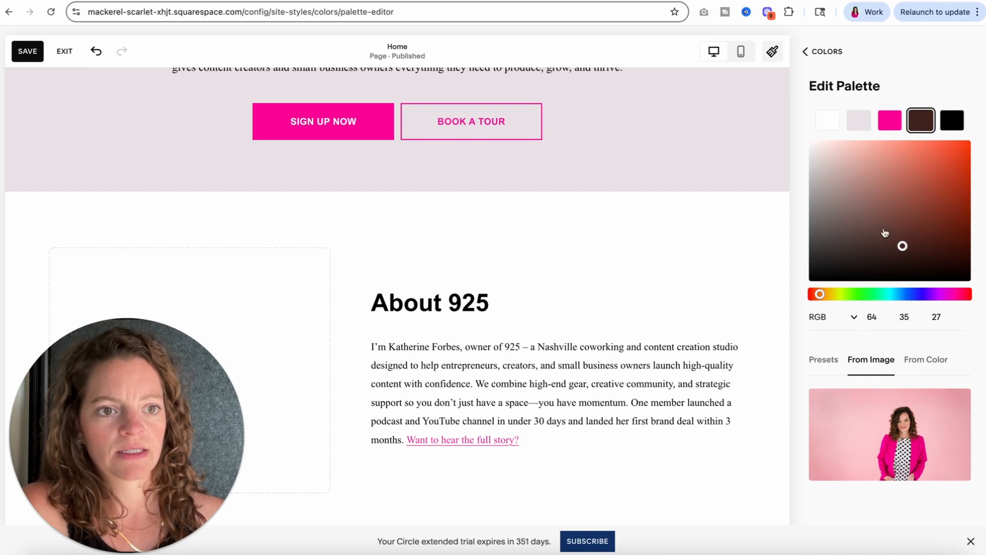
left_click_drag(827, 249, 788, 214)
scroll(655, 236, "up", 8)
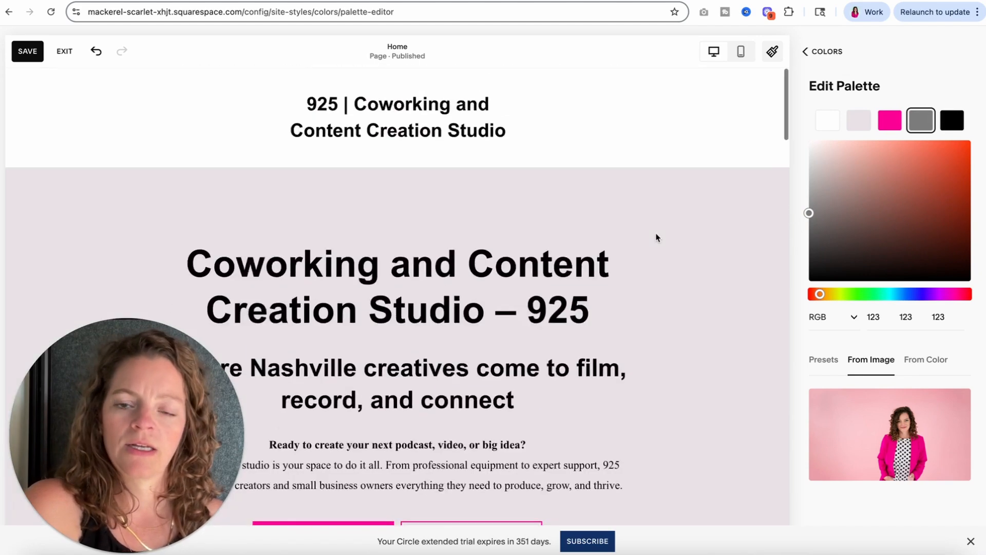
scroll(657, 237, "down", 3)
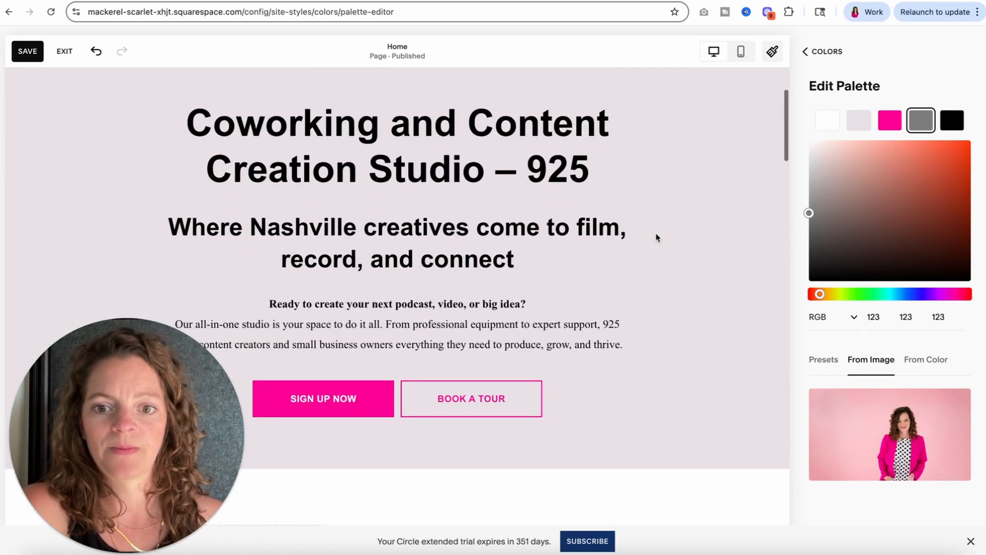
Return to the color settings and open the Light 1 section color theme for editing
left_click(829, 60)
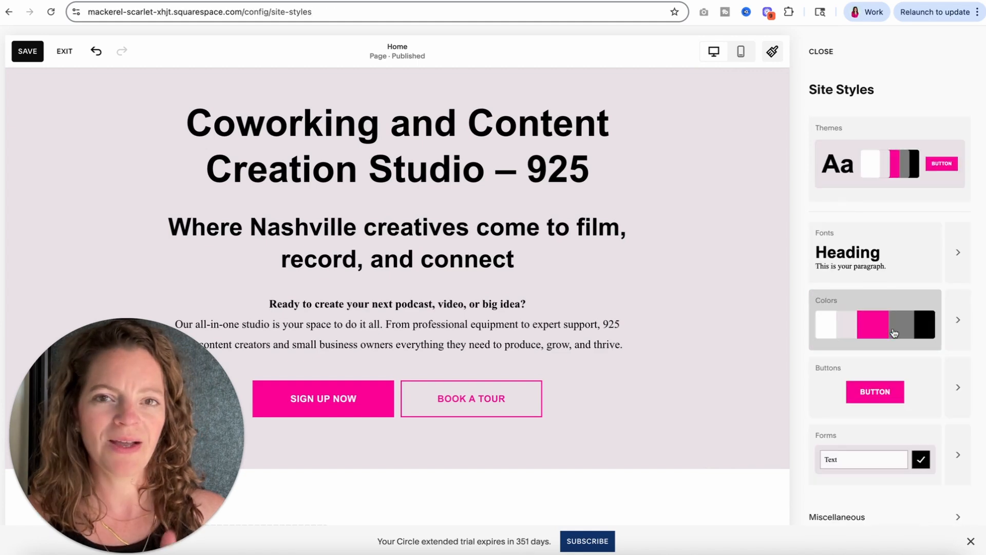
left_click(952, 326)
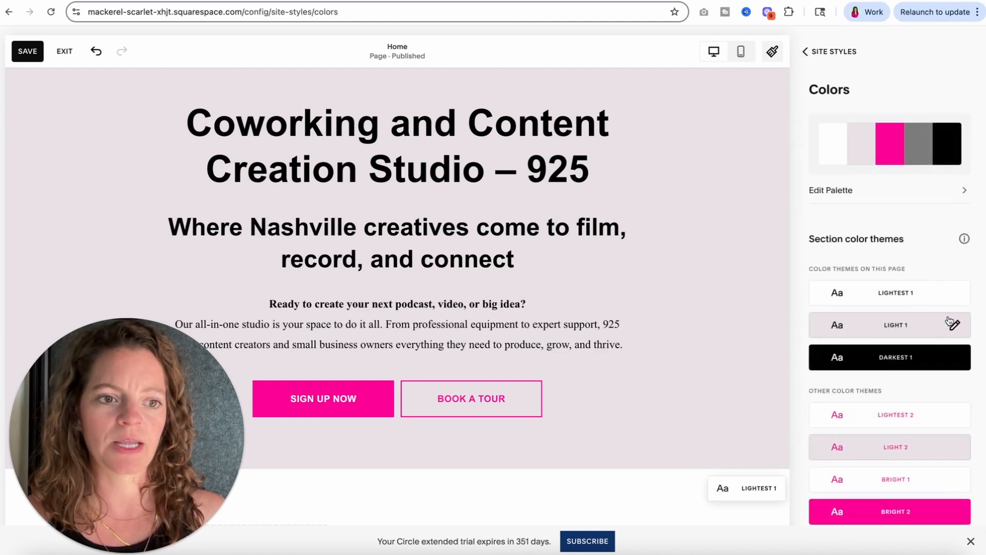
scroll(641, 293, "up", 3)
scroll(640, 293, "down", 2)
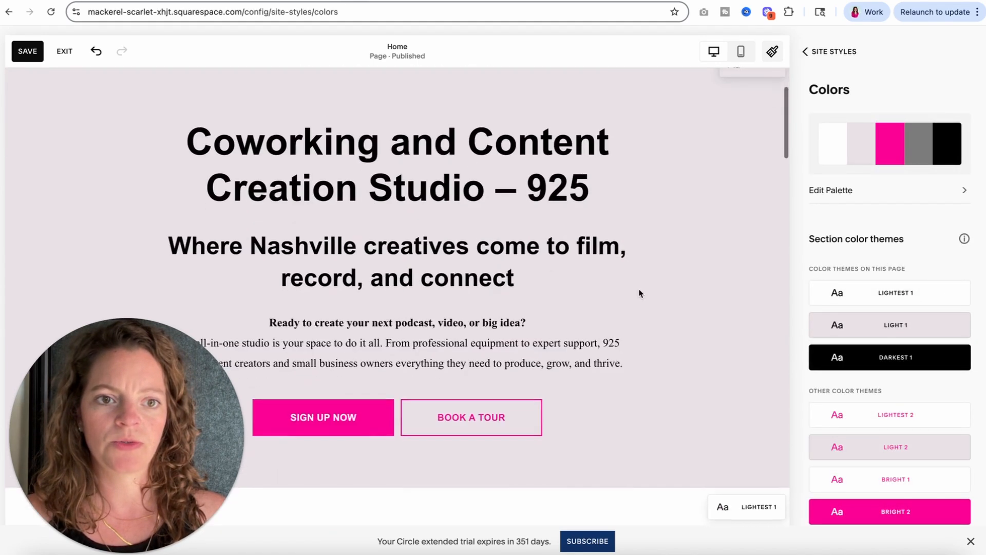
scroll(641, 293, "up", 1)
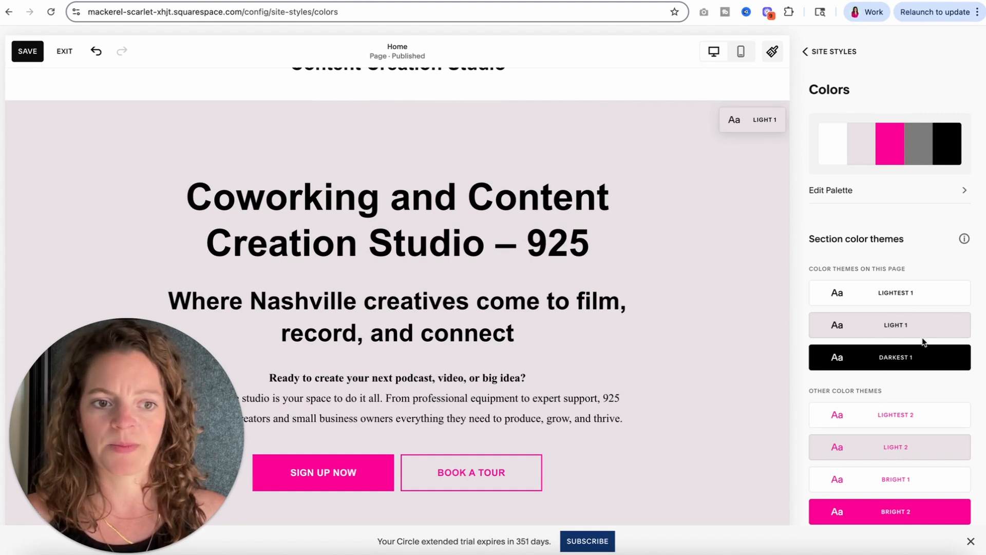
left_click(955, 325)
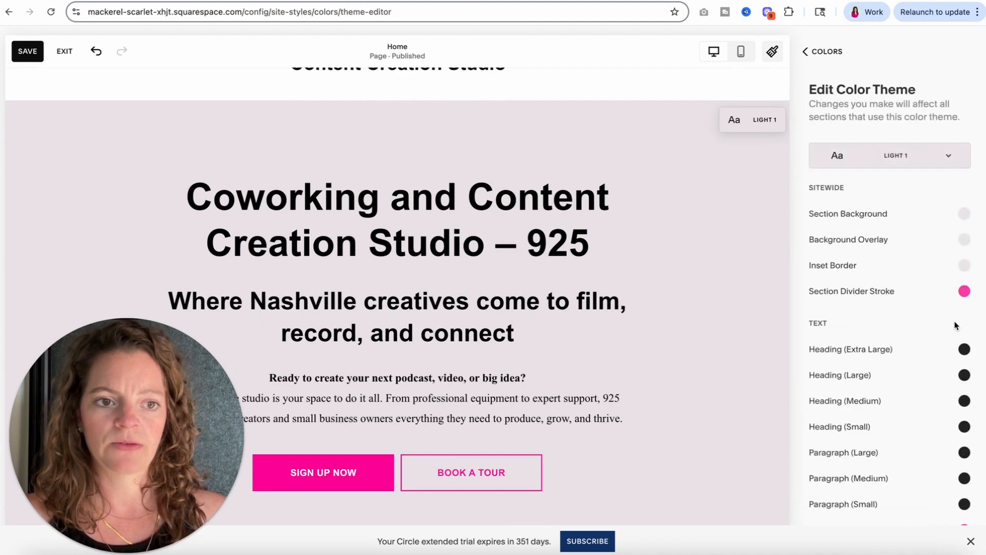
Examine the individual element colors in the Light 1 theme, from text, links and buttons to list sections, blog, product and image blocks
scroll(918, 351, "down", 2)
scroll(920, 352, "down", 20)
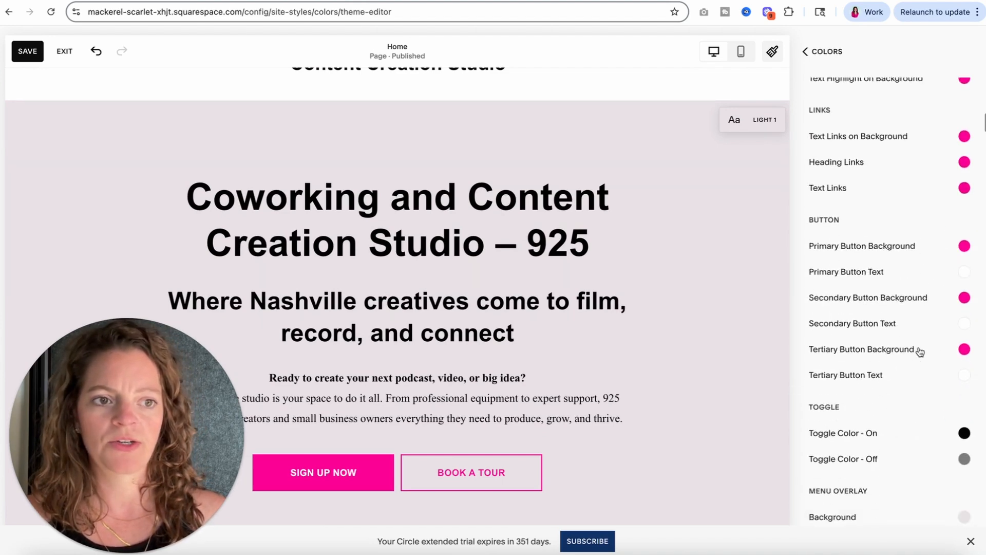
scroll(920, 352, "down", 20)
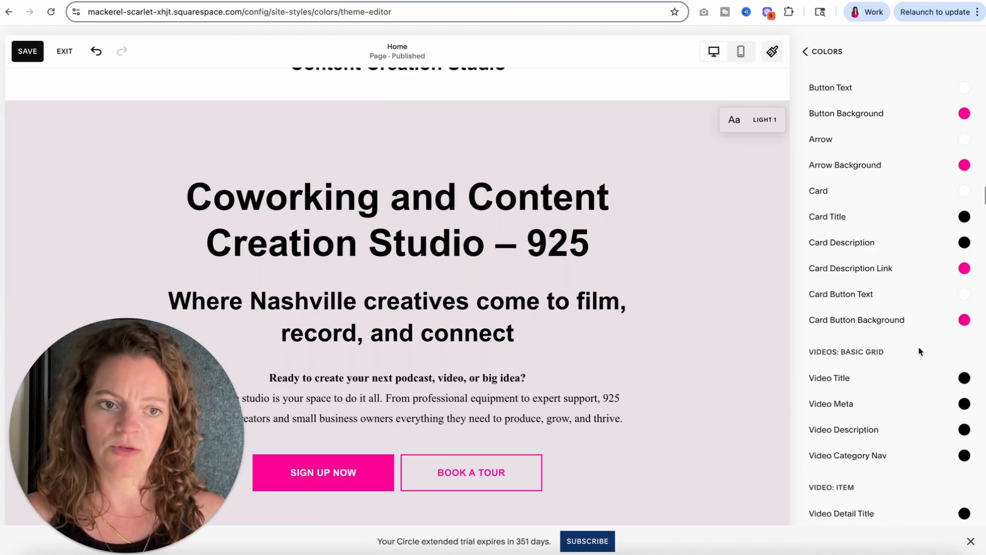
scroll(920, 352, "down", 20)
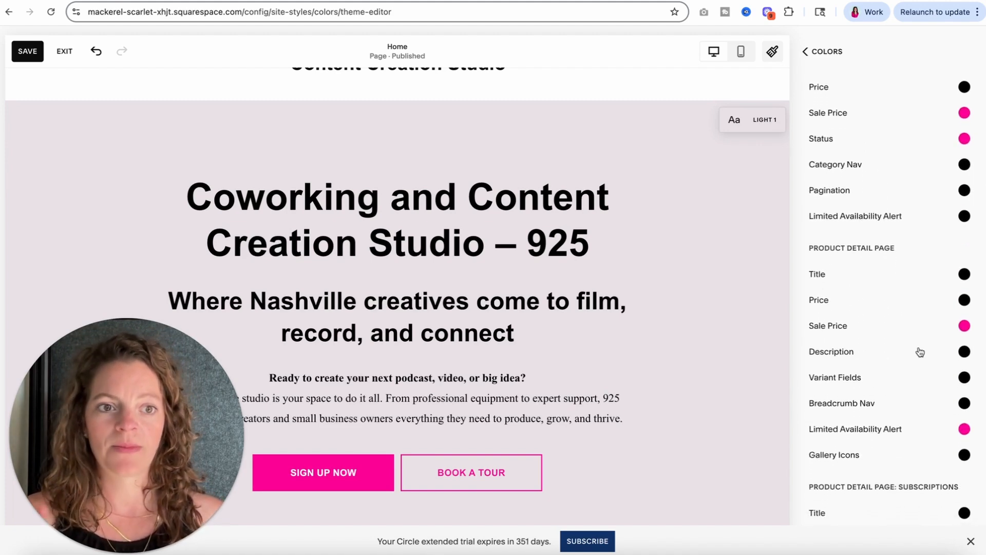
scroll(919, 351, "down", 3)
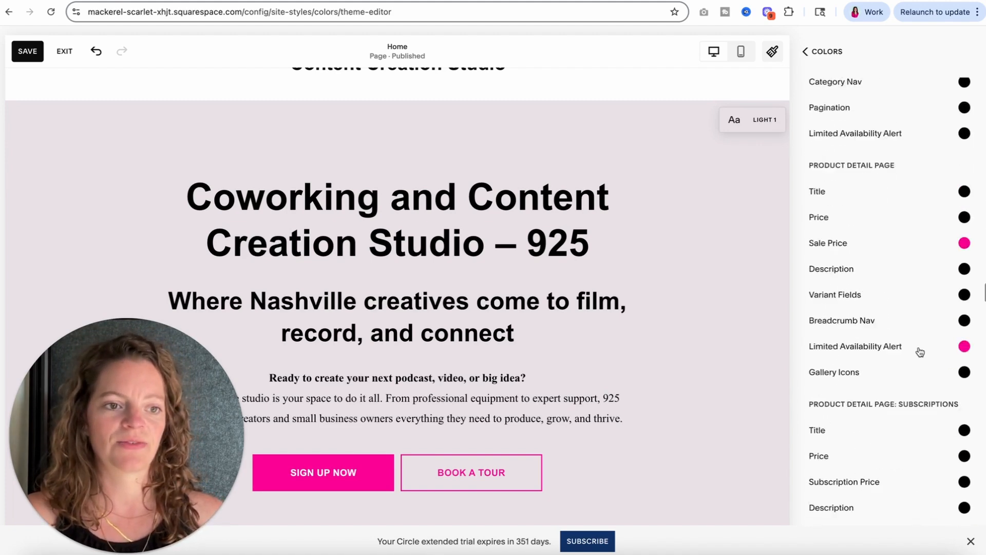
scroll(920, 352, "up", 15)
scroll(920, 352, "down", 1)
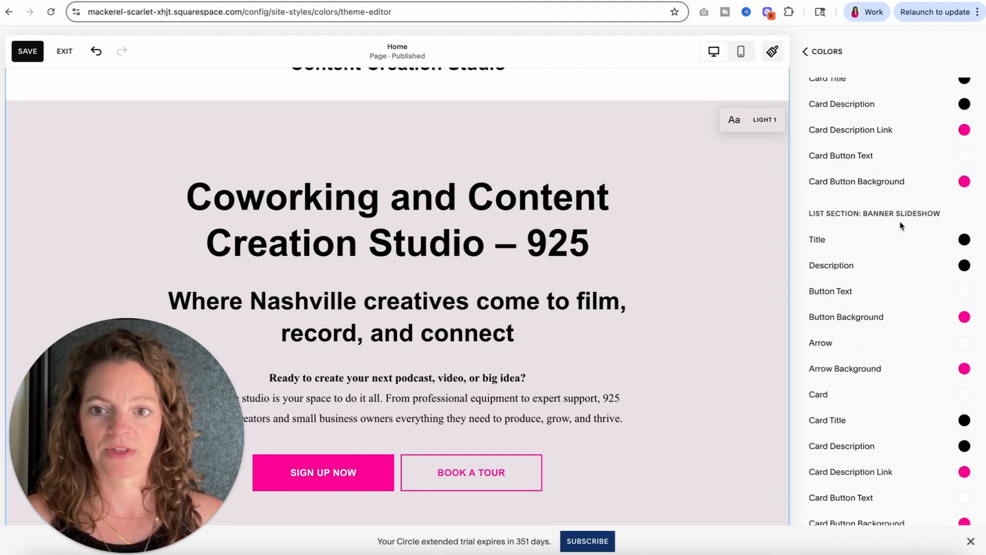
scroll(931, 289, "down", 15)
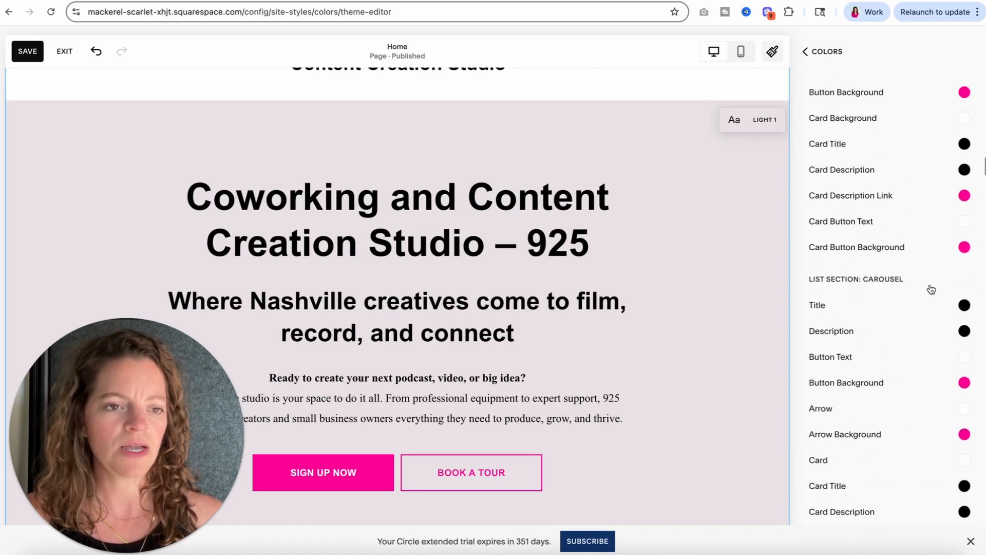
scroll(931, 289, "down", 5)
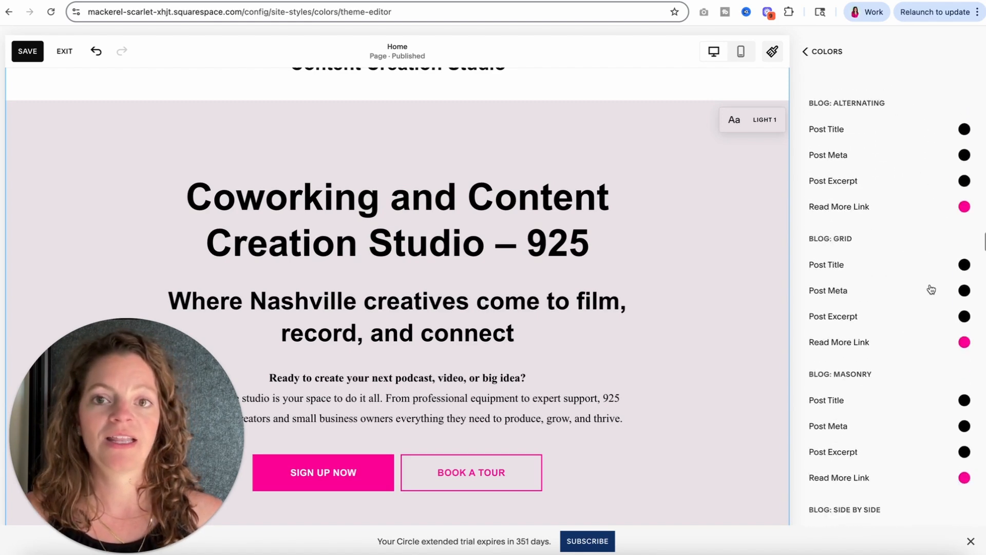
scroll(931, 289, "down", 9)
scroll(931, 287, "down", 20)
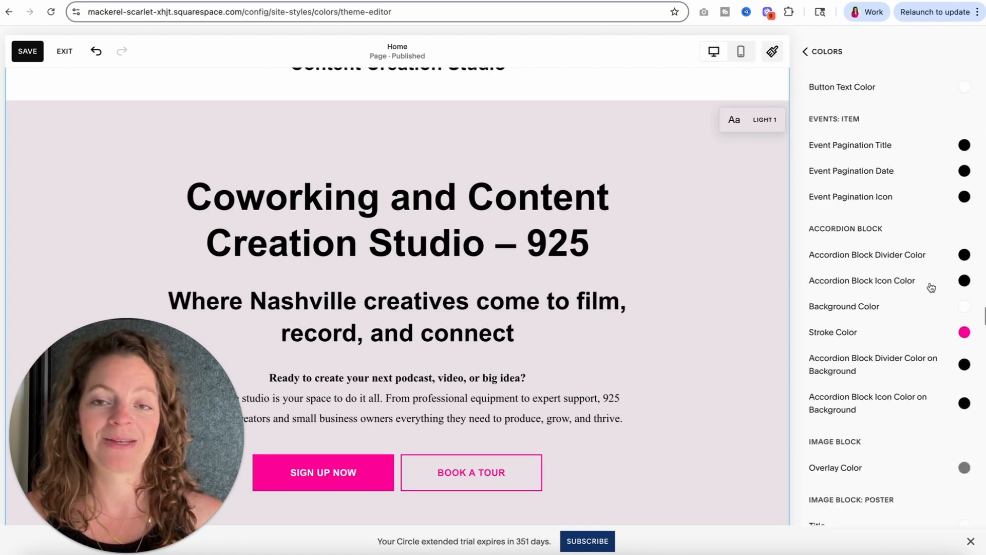
scroll(931, 287, "down", 3)
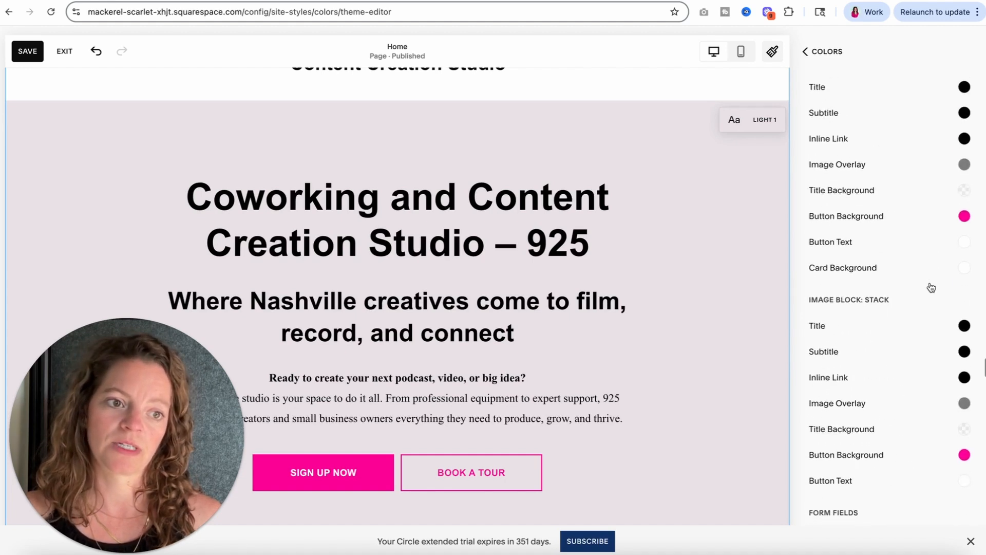
Inspect the palette and custom color choices for an image block's Title in the Light 1 theme, and close the color picker
scroll(930, 286, "up", 3)
left_click(968, 240)
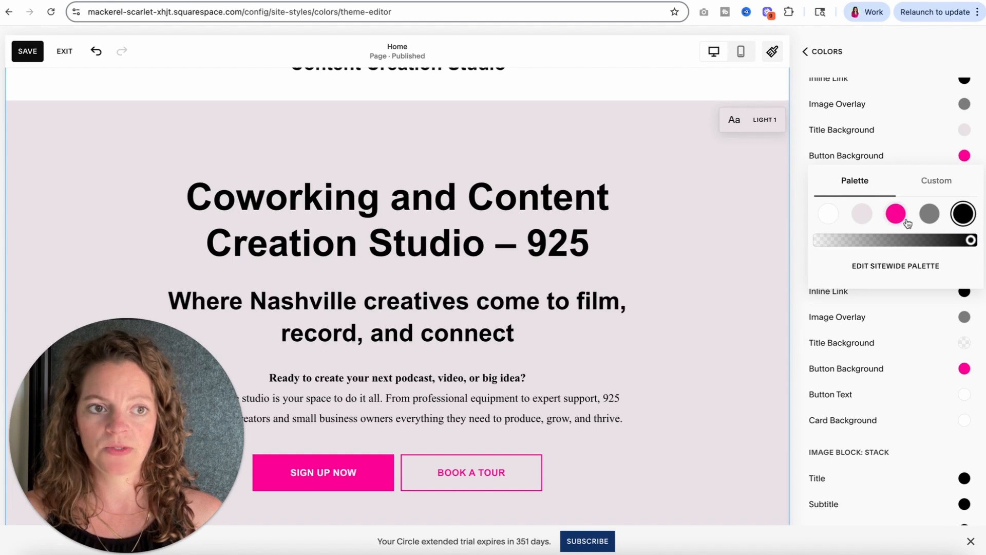
left_click(944, 180)
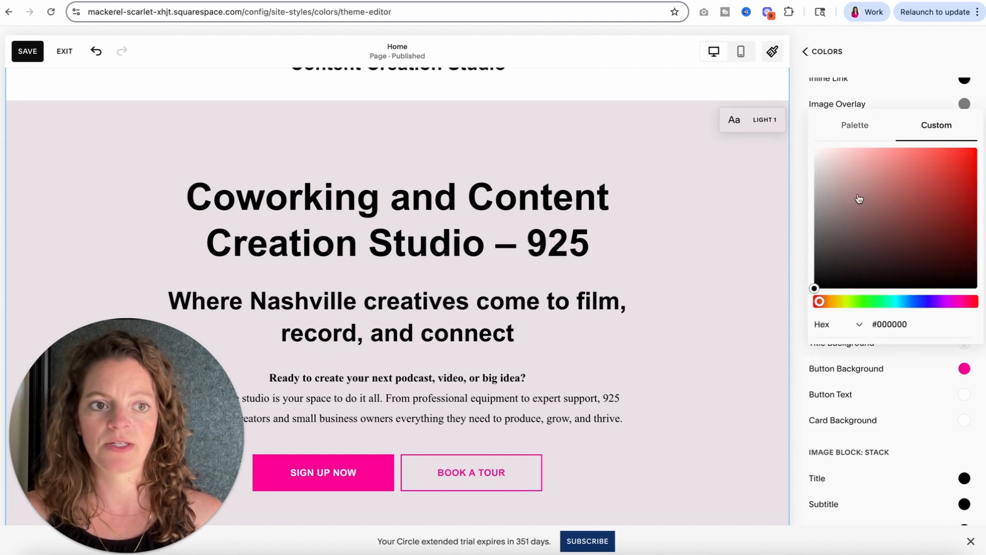
left_click(859, 127)
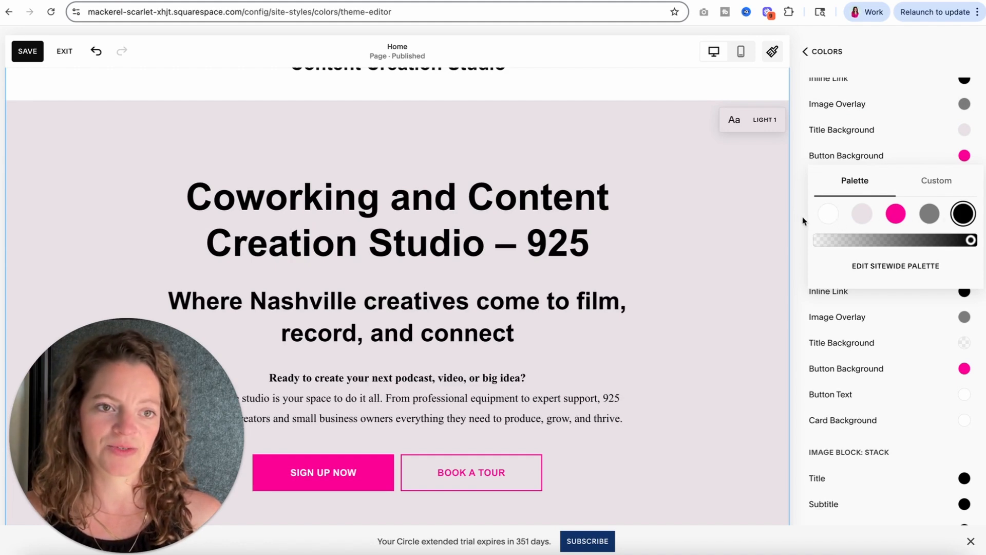
left_click(794, 194)
scroll(868, 195, "down", 20)
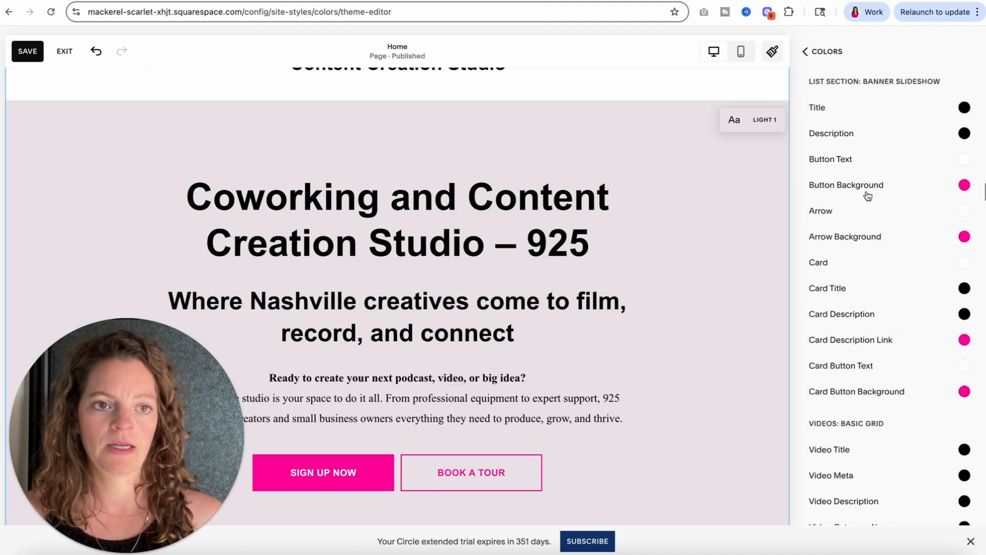
scroll(868, 195, "up", 7)
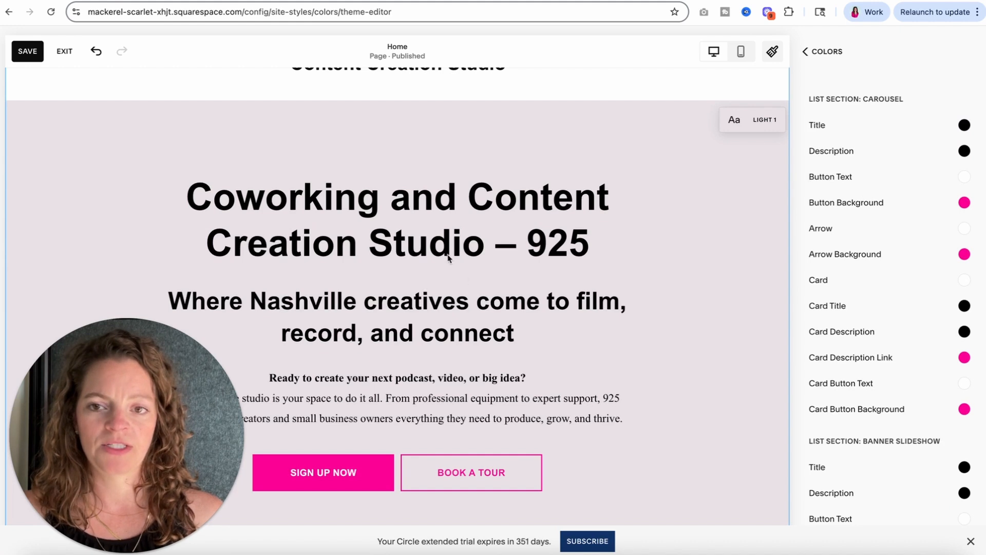
Try black as the Light 1 theme's section background, and restore the palette's light pinkish gray
scroll(873, 216, "up", 18)
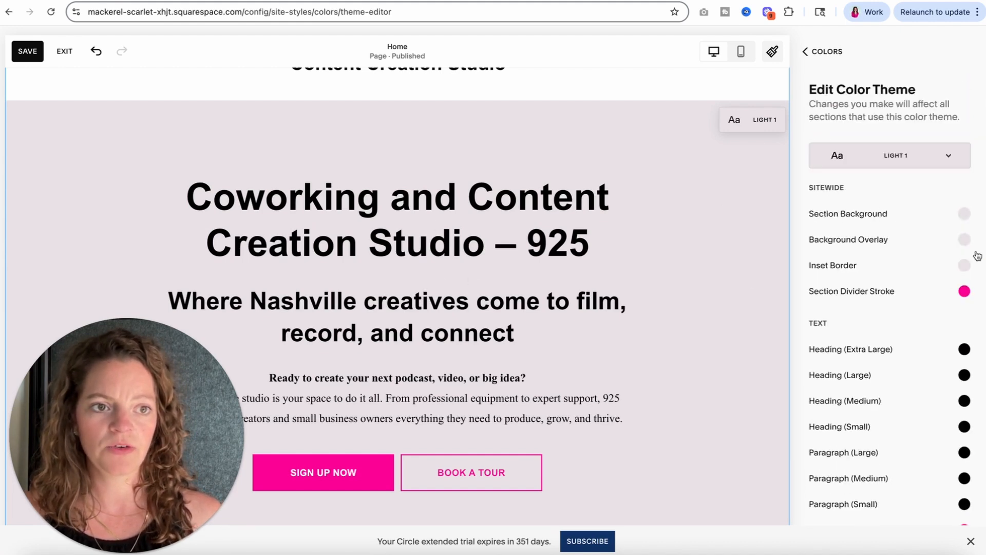
left_click(965, 212)
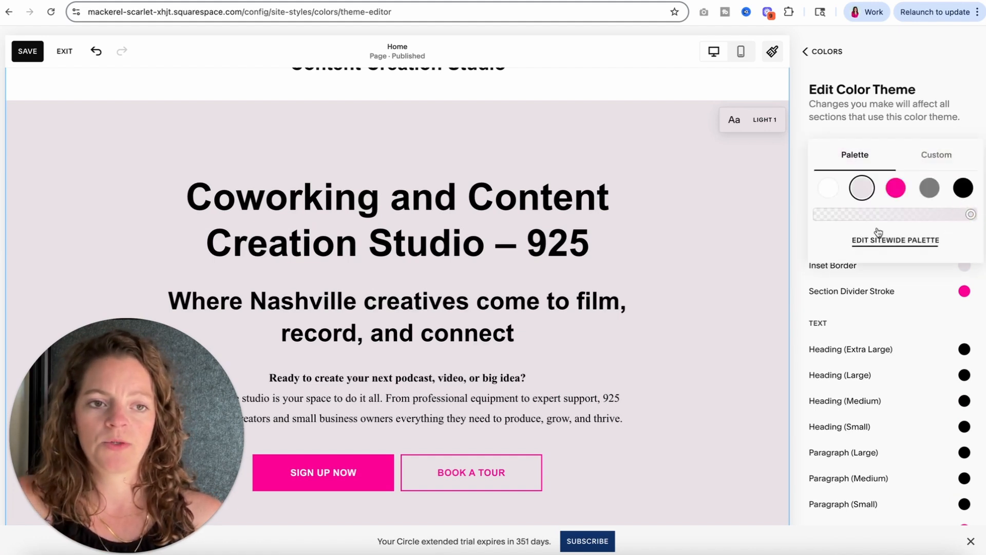
left_click(964, 187)
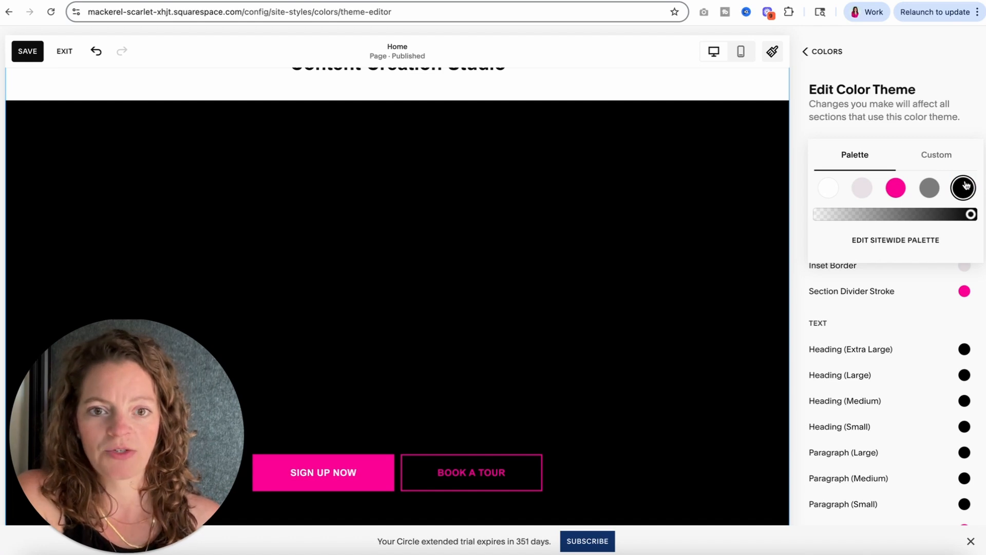
left_click(862, 187)
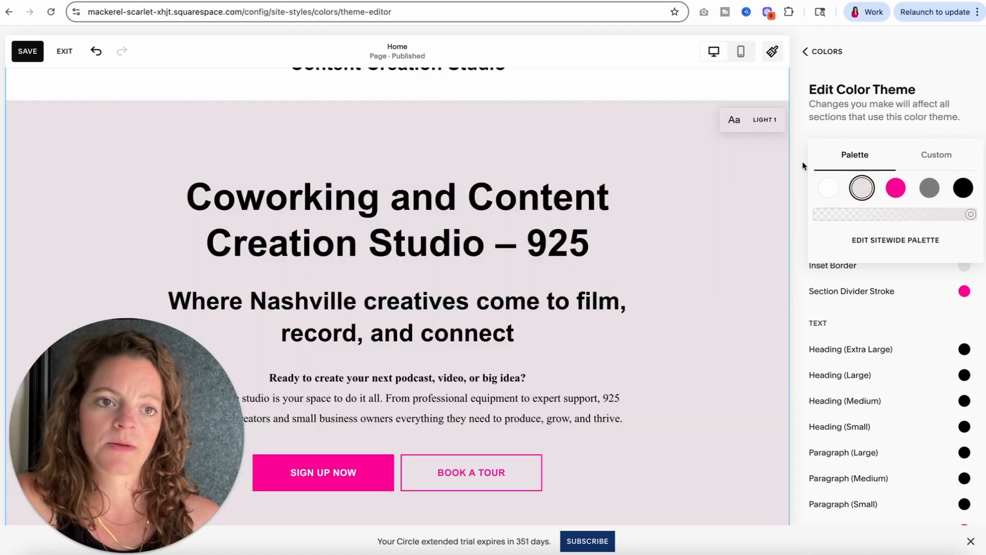
left_click(804, 163)
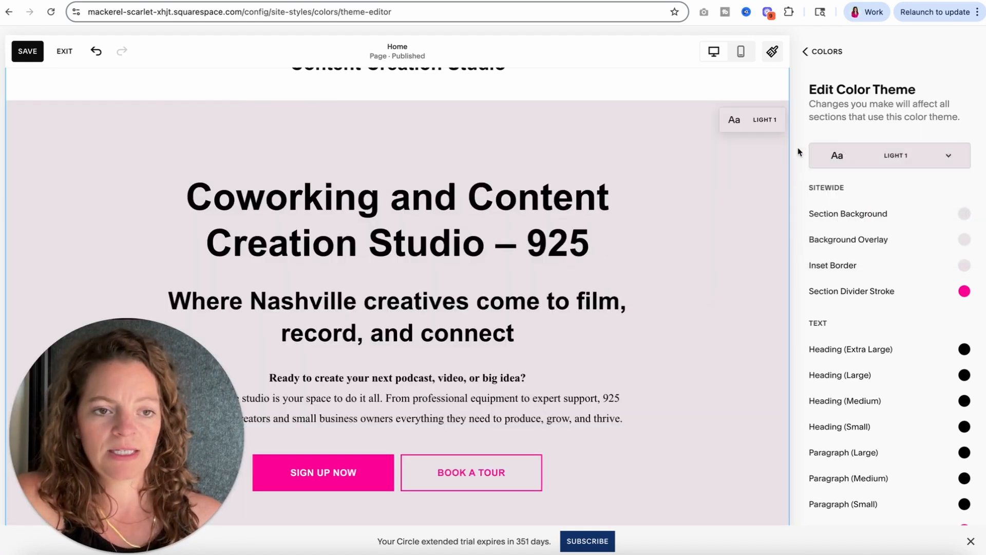
Leave the color theme settings, close the site styles and save the changes to the Home page
left_click(829, 53)
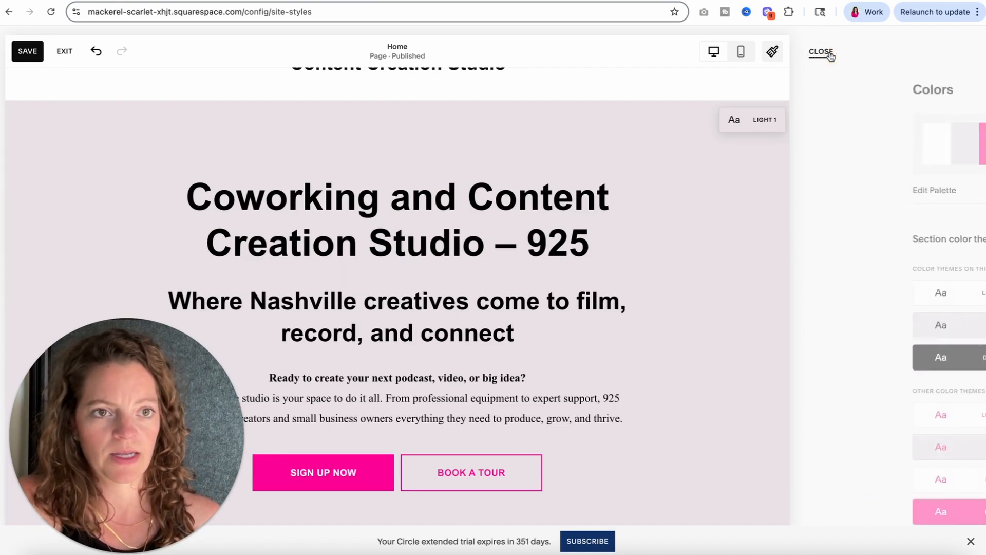
left_click(824, 51)
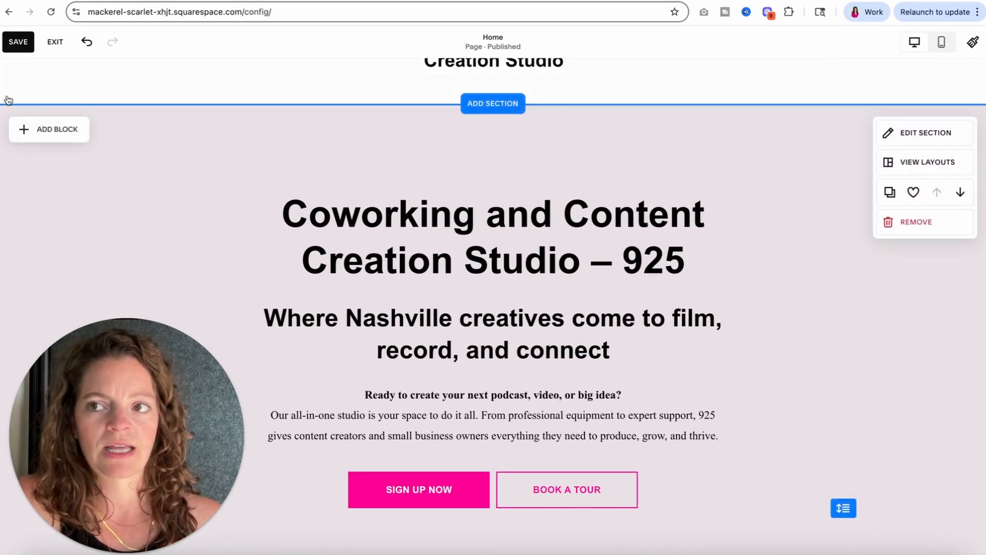
left_click(19, 41)
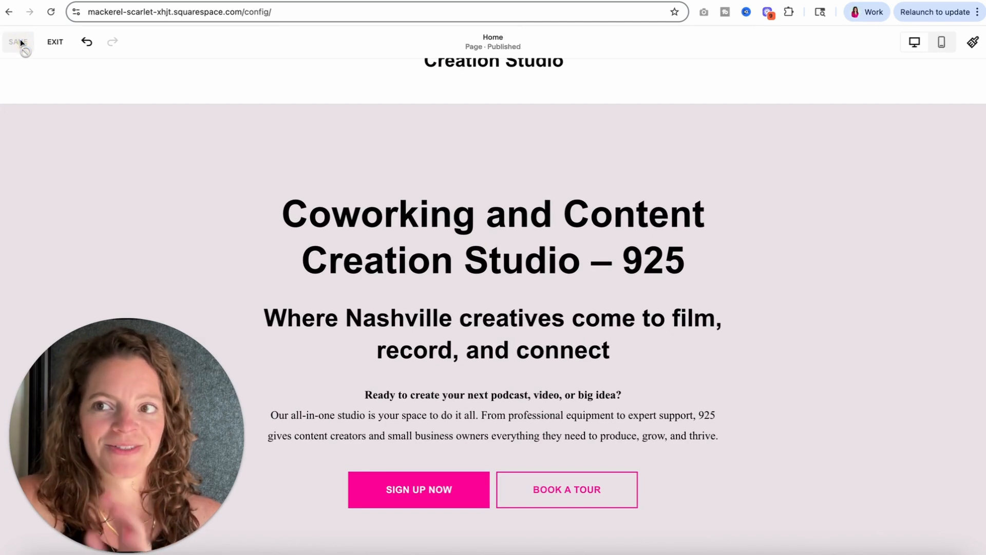
Reopen the site styles and open the style settings for the primary button
left_click(972, 43)
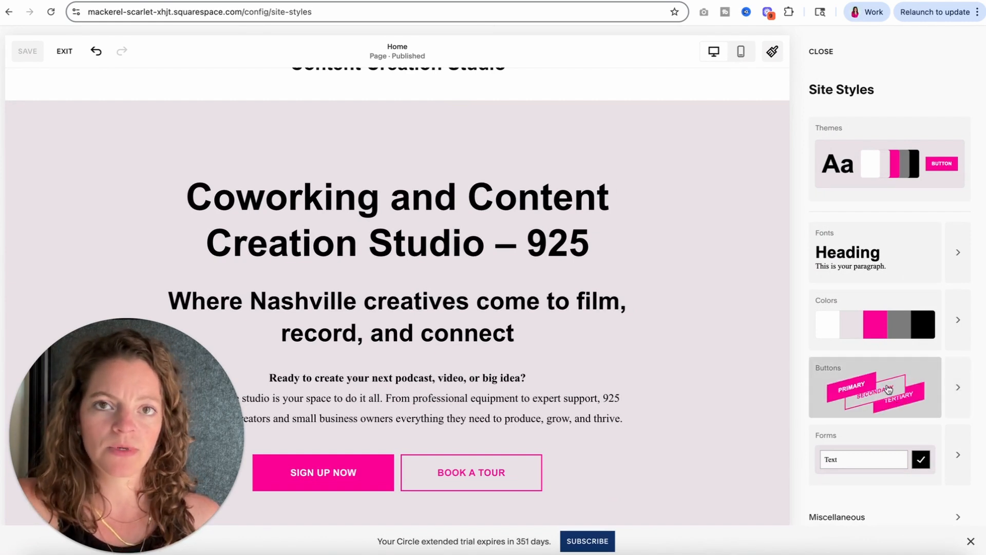
left_click(955, 389)
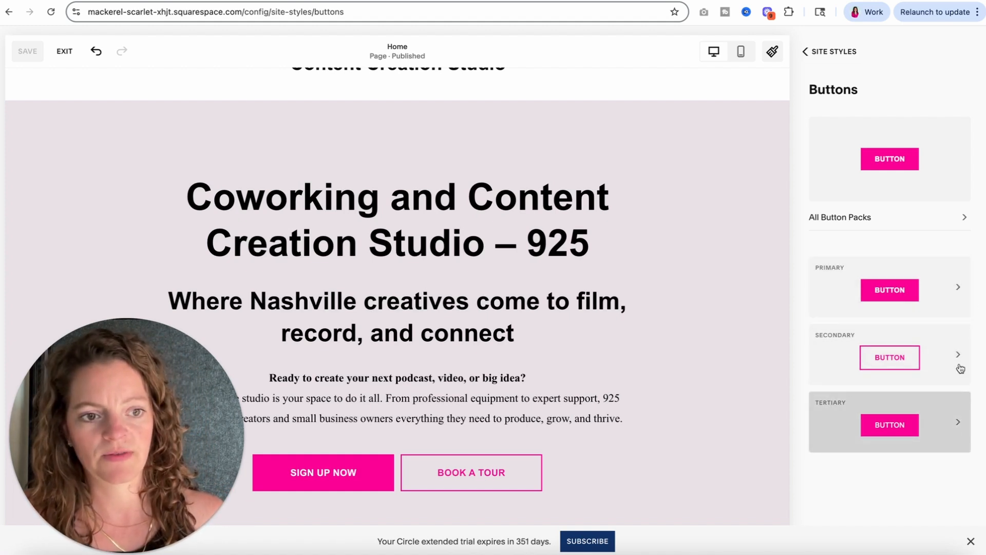
left_click(962, 297)
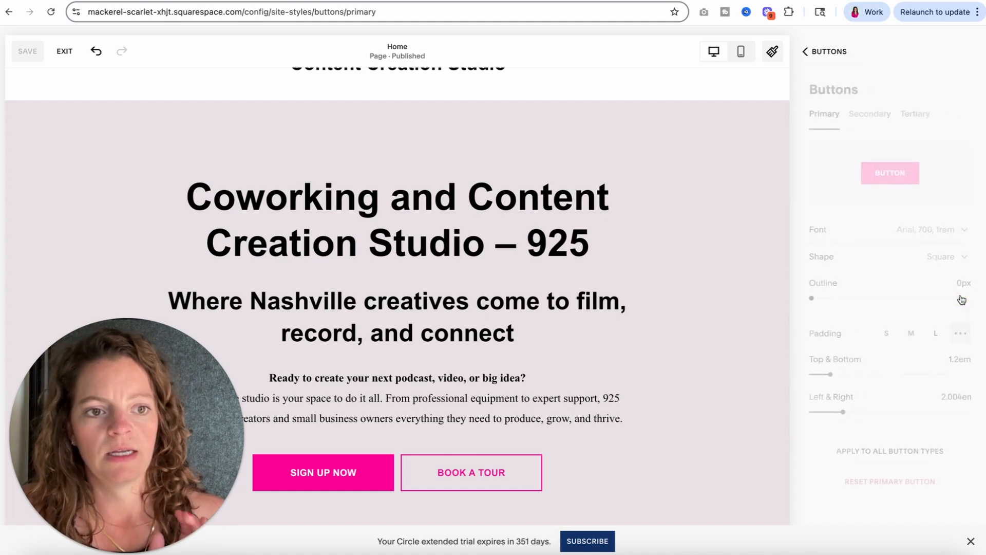
Try the No fill style on the primary button's square shape, restore Fill, and keep the outline at 0px
left_click(937, 257)
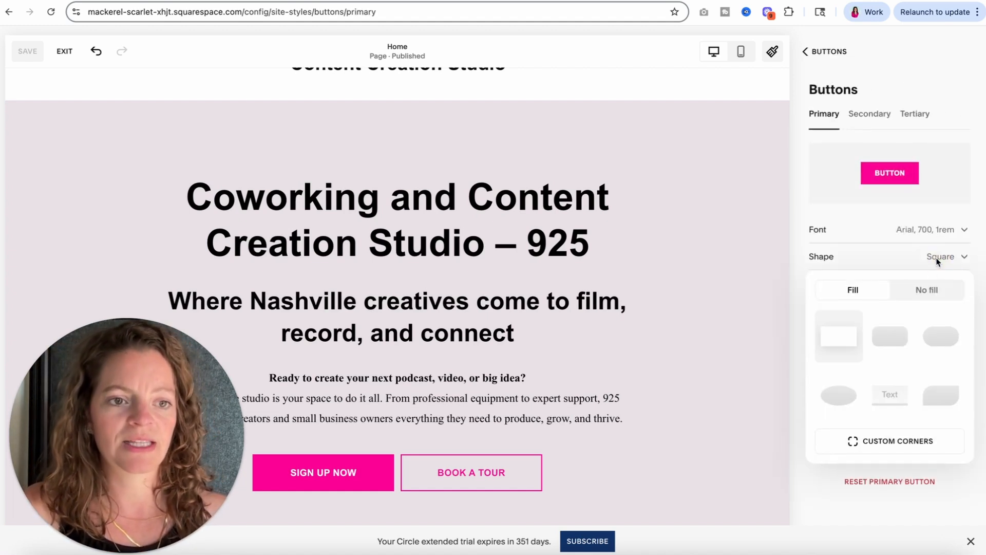
left_click(925, 291)
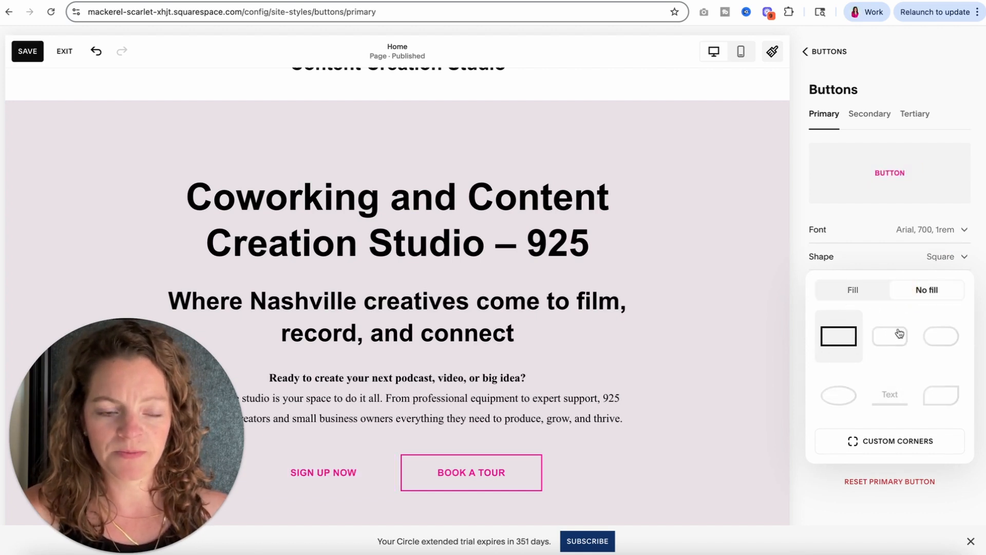
left_click(858, 291)
left_click(910, 265)
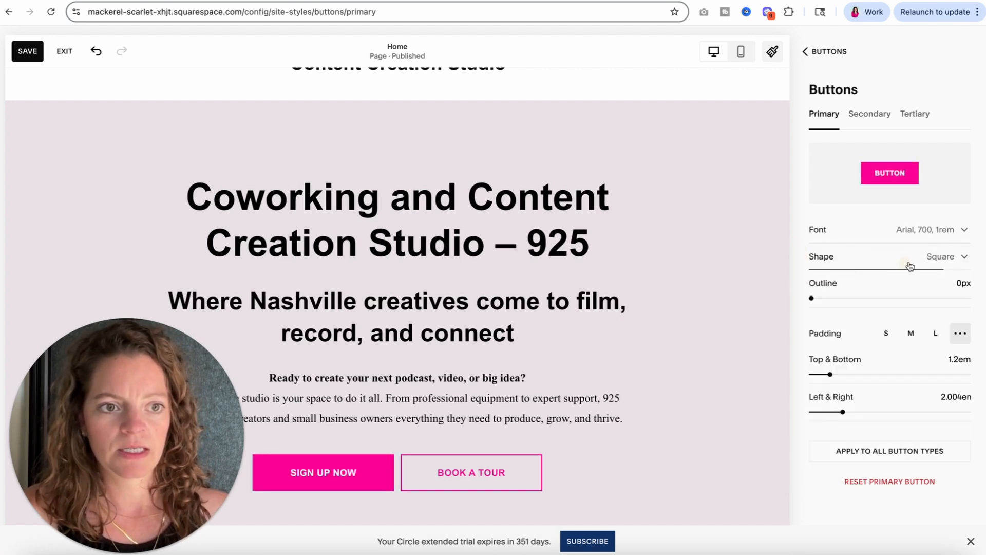
left_click(945, 256)
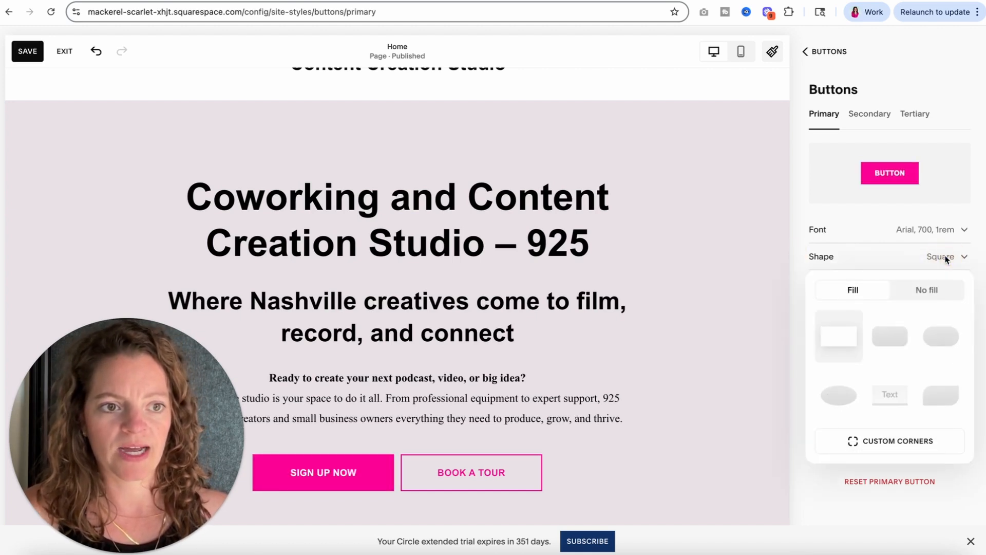
left_click(795, 244)
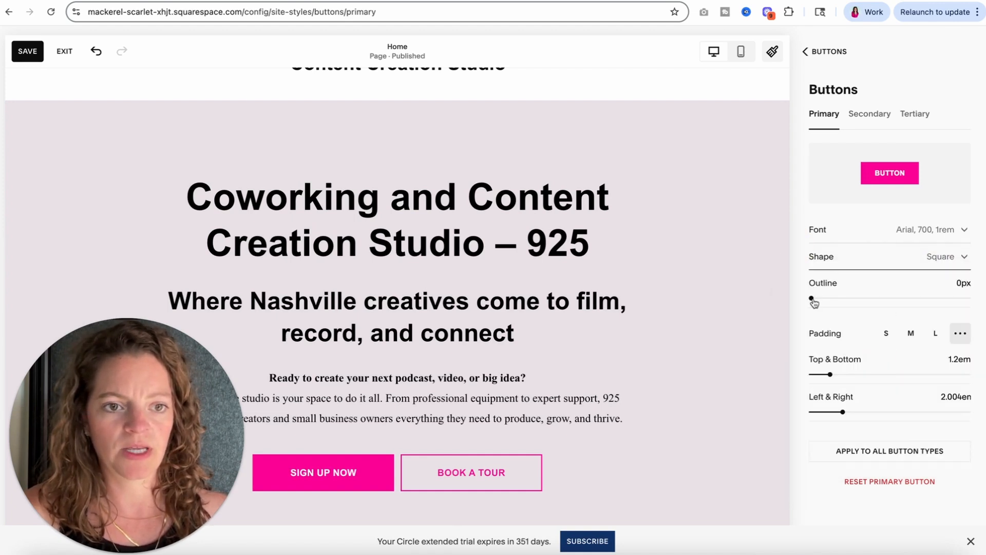
left_click_drag(813, 297, 783, 286)
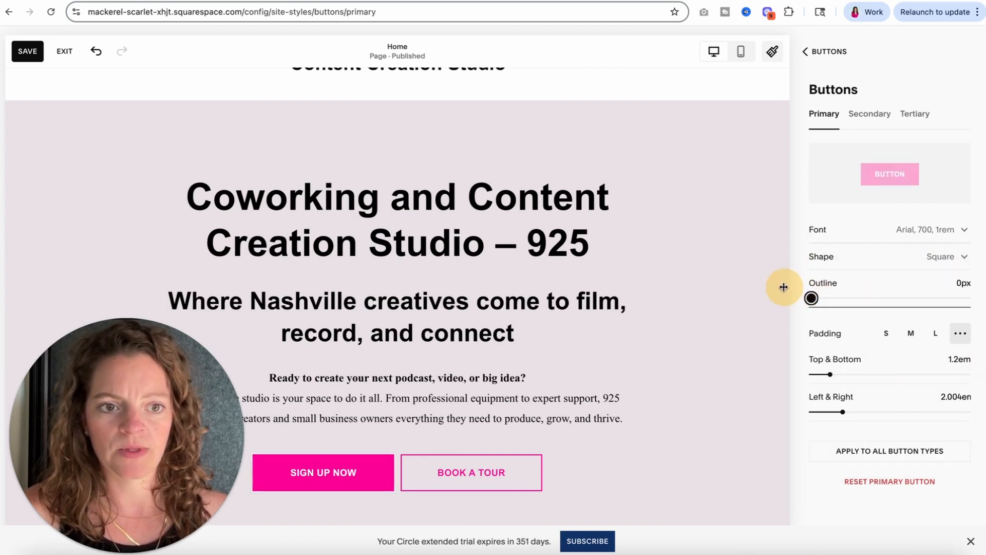
Inspect the secondary and tertiary button settings, and close the site styles
left_click(875, 122)
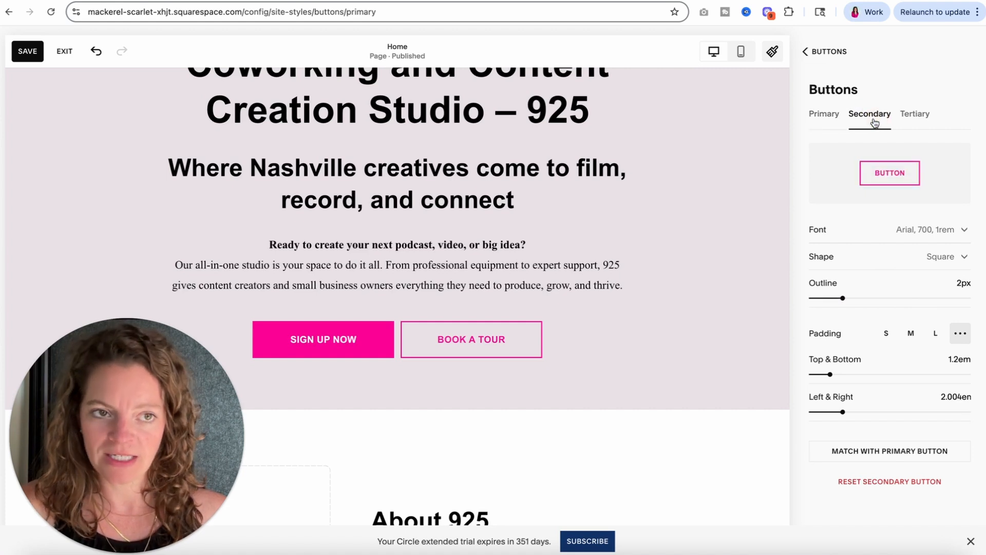
left_click(914, 116)
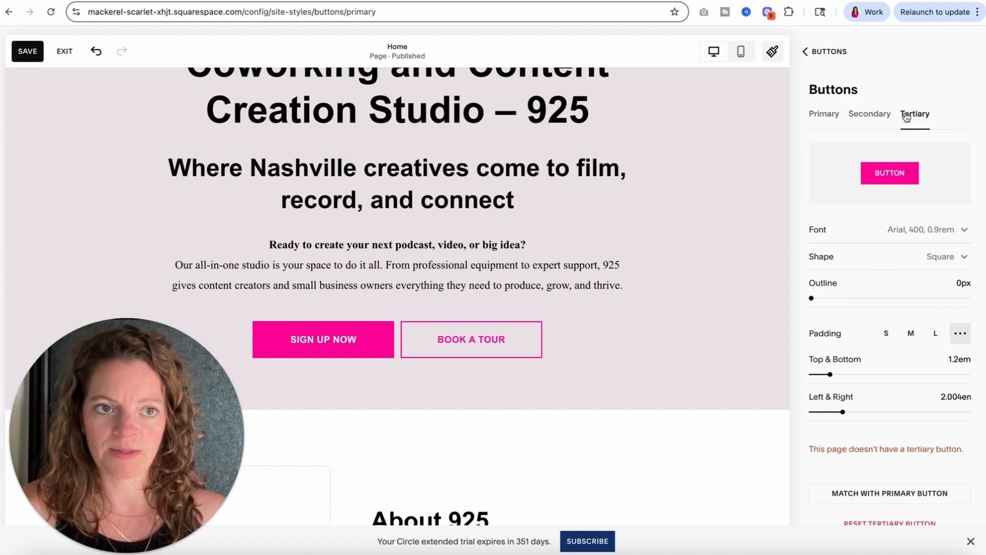
left_click(823, 51)
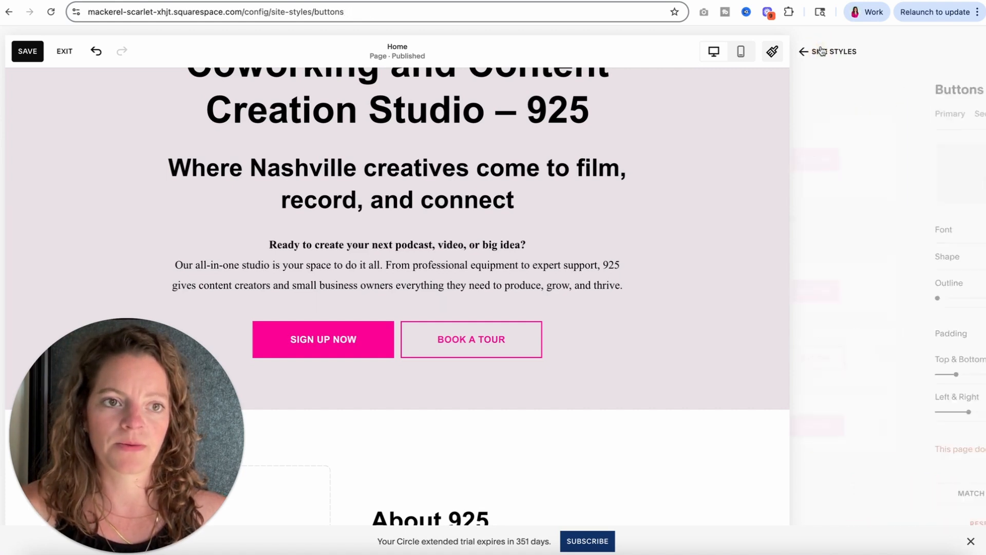
left_click(822, 50)
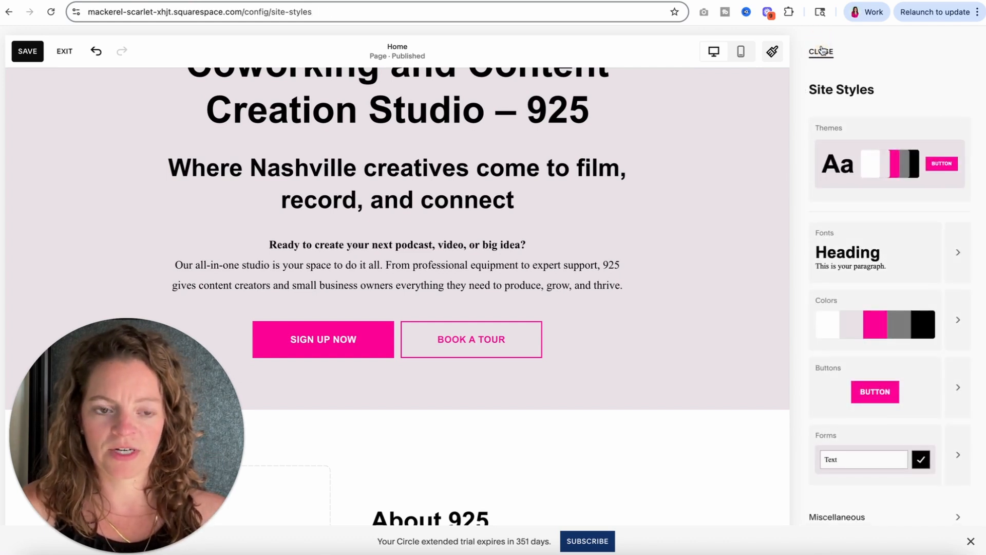
left_click(821, 51)
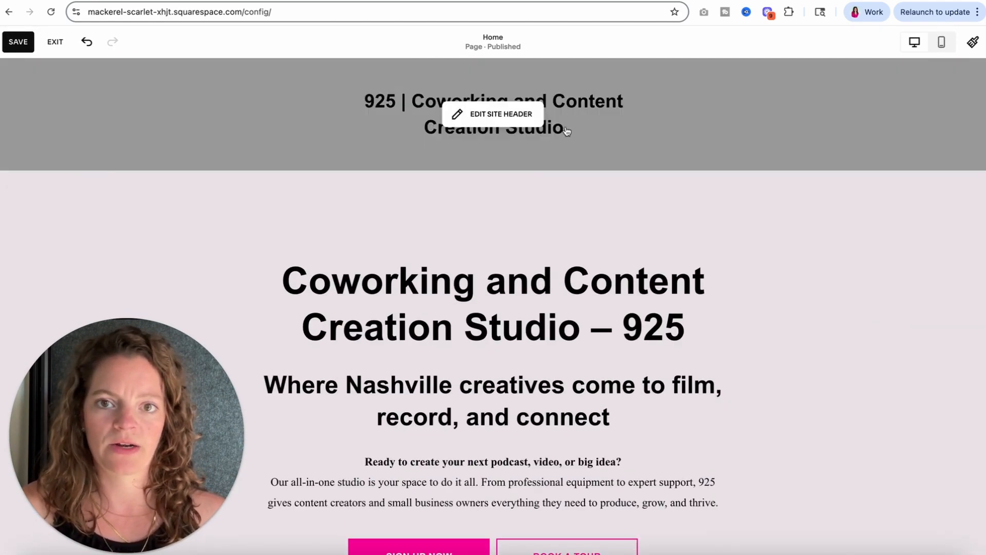
Start editing the site header and open the content settings for the site title and logo
left_click(487, 124)
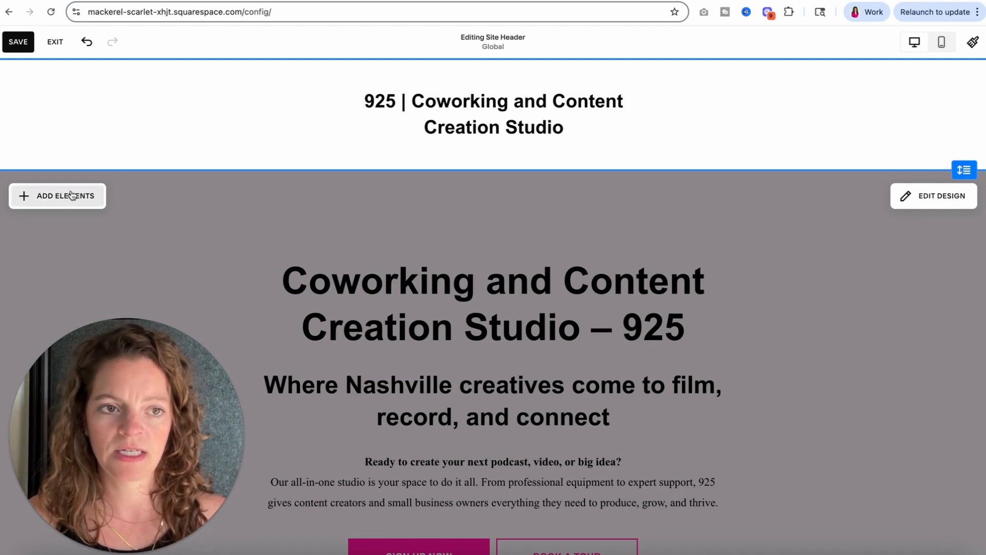
left_click(486, 112)
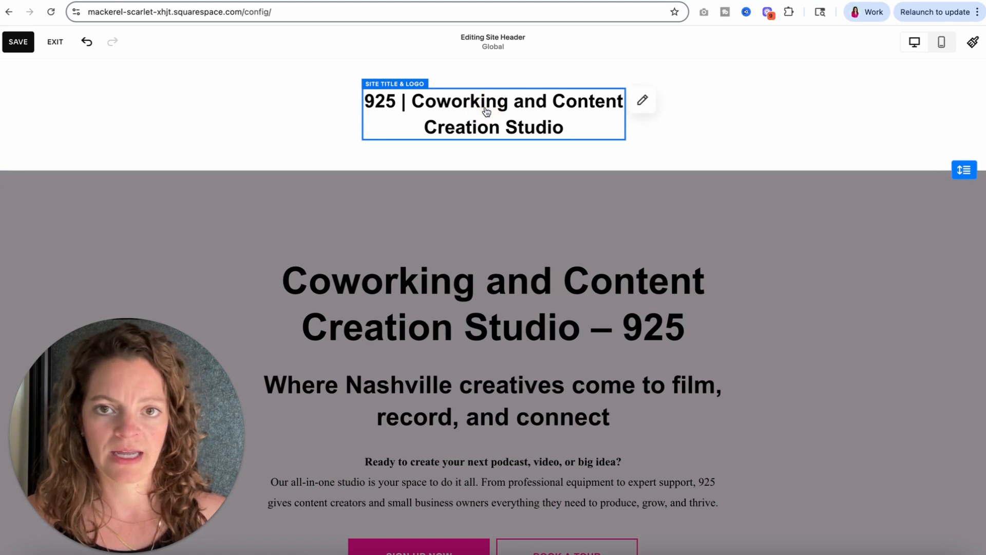
left_click(723, 118)
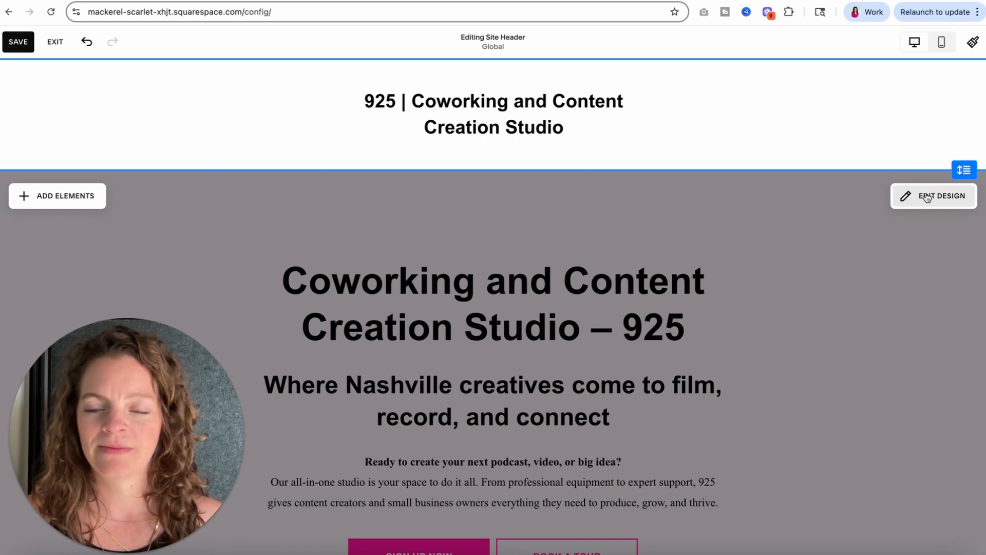
left_click(479, 104)
left_click(642, 99)
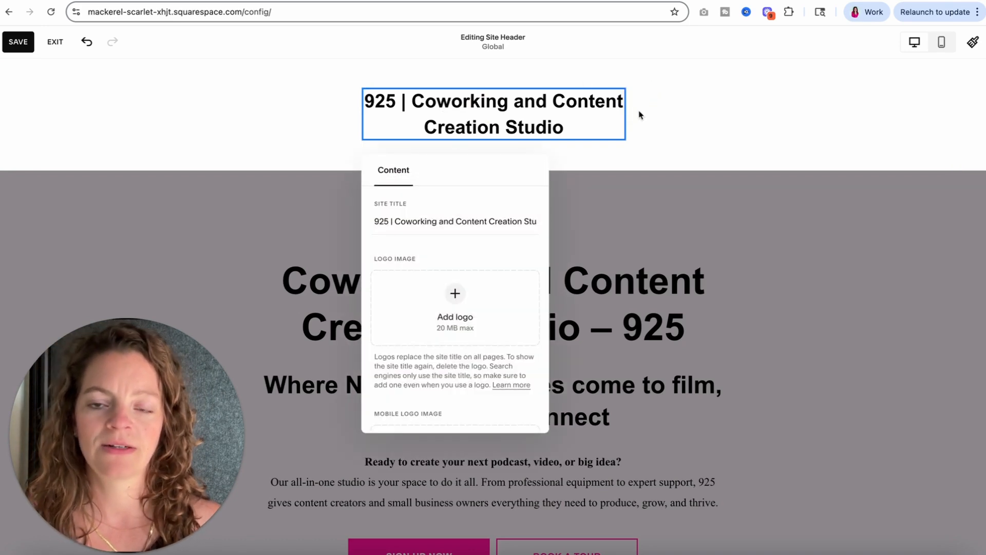
Add DTR.png from Finder as the header's logo image and set the logo height to 64px
left_click(38, 553)
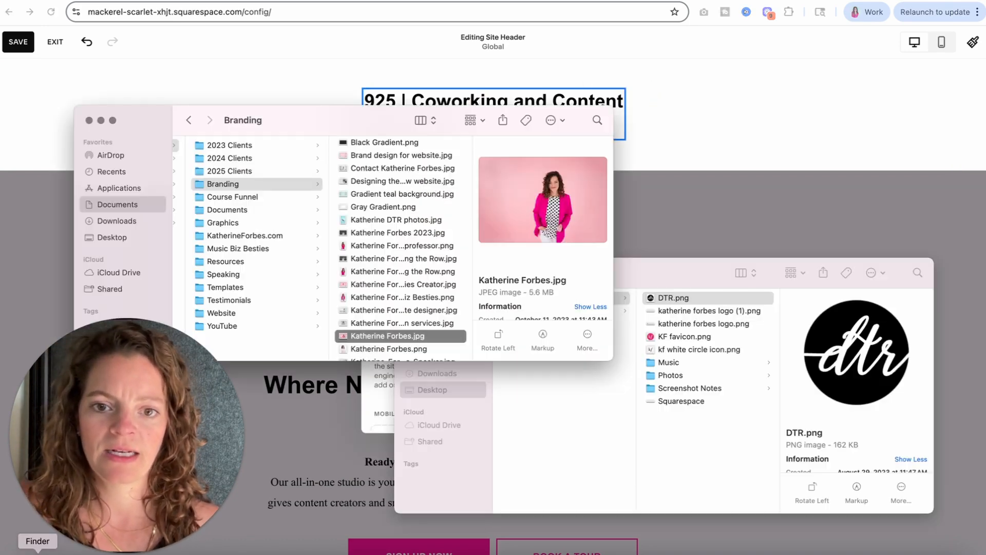
left_click(88, 121)
left_click_drag(689, 297, 389, 303)
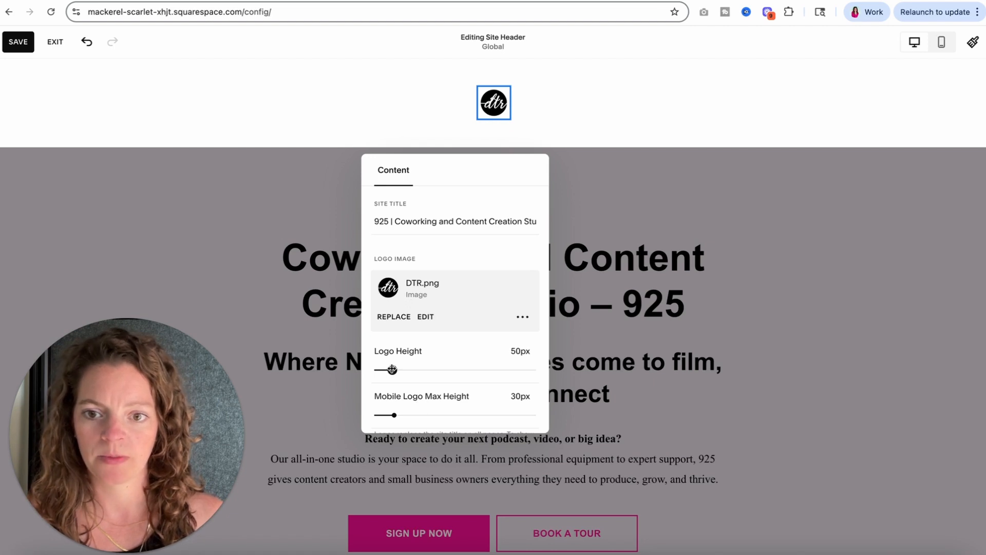
mouse_move(392, 369)
left_mouse_down()
mouse_move(438, 368)
mouse_move(400, 370)
left_mouse_up()
left_click(812, 121)
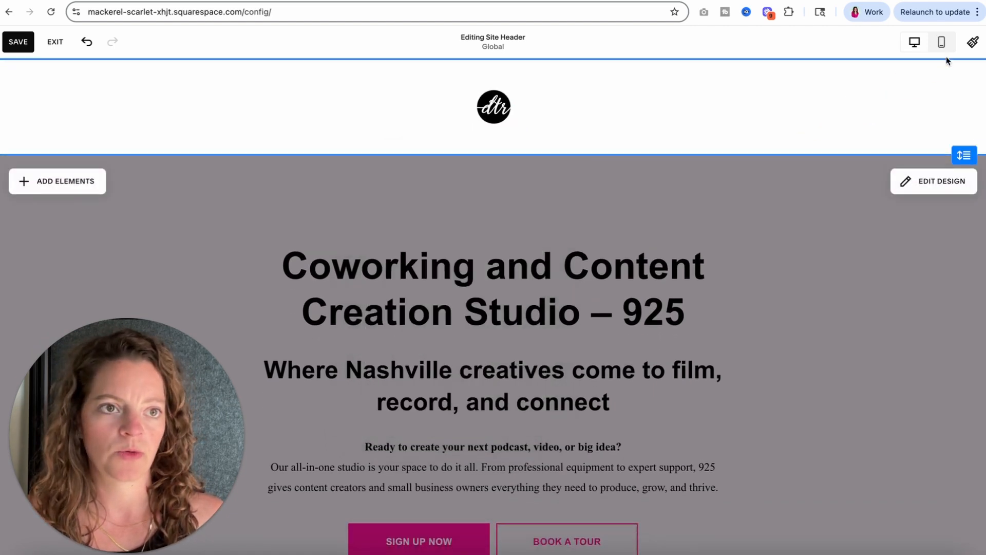
Increase the header logo's mobile maximum height in the mobile view, and return to the desktop view
left_click(947, 46)
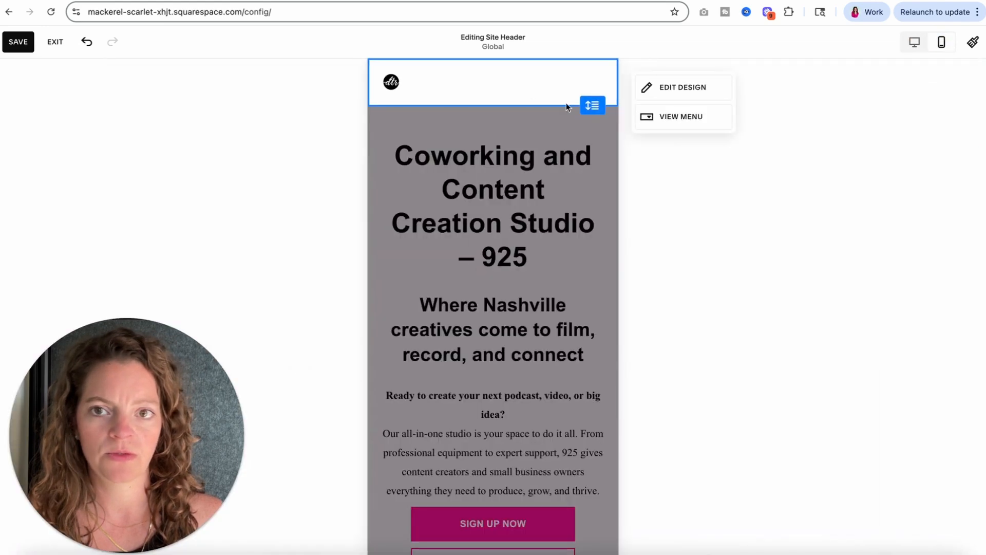
left_click(395, 84)
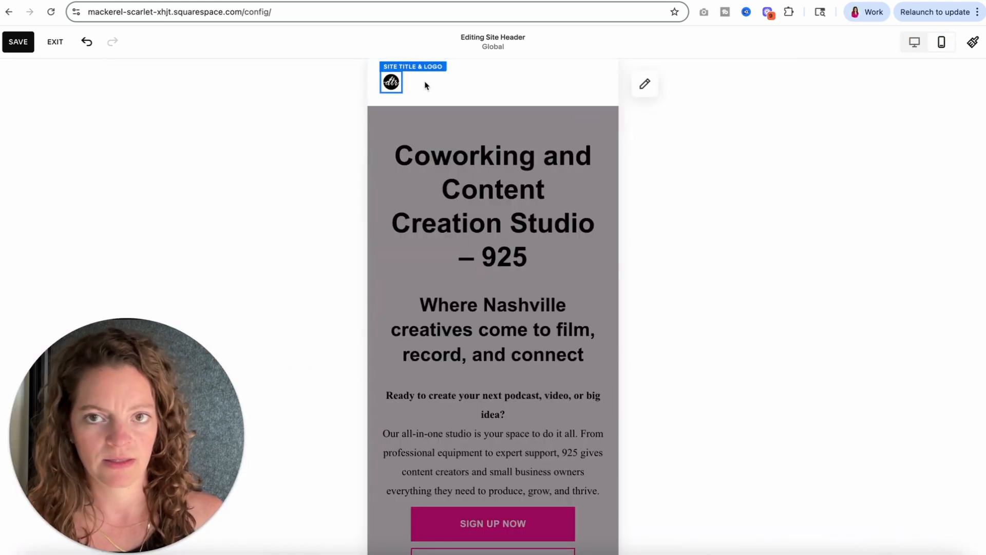
left_click(646, 84)
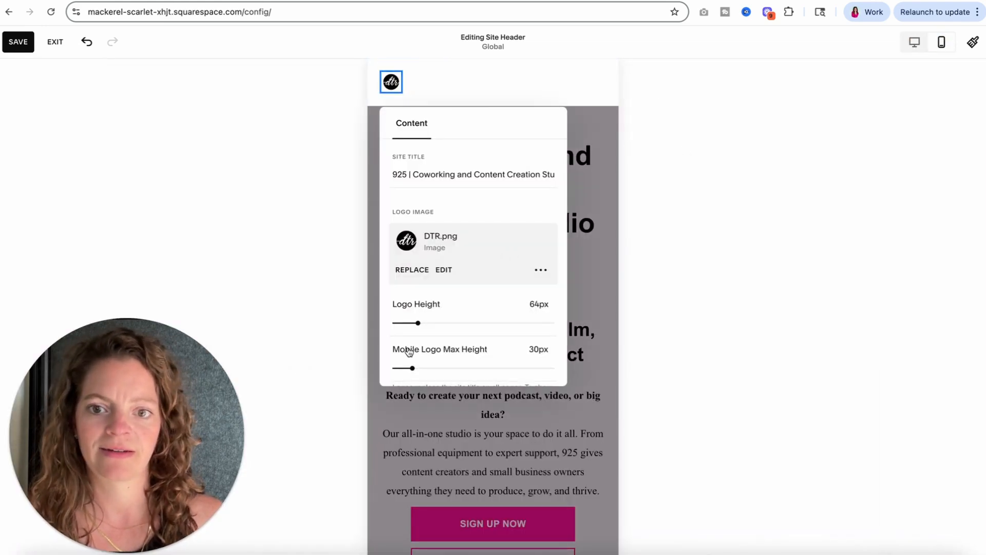
left_click_drag(412, 368, 443, 367)
left_click(592, 98)
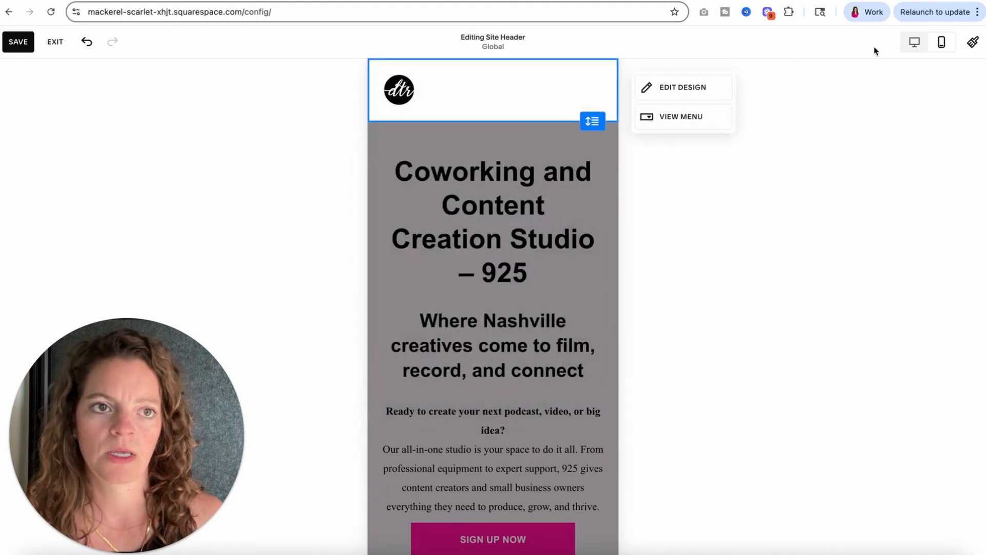
left_click(917, 46)
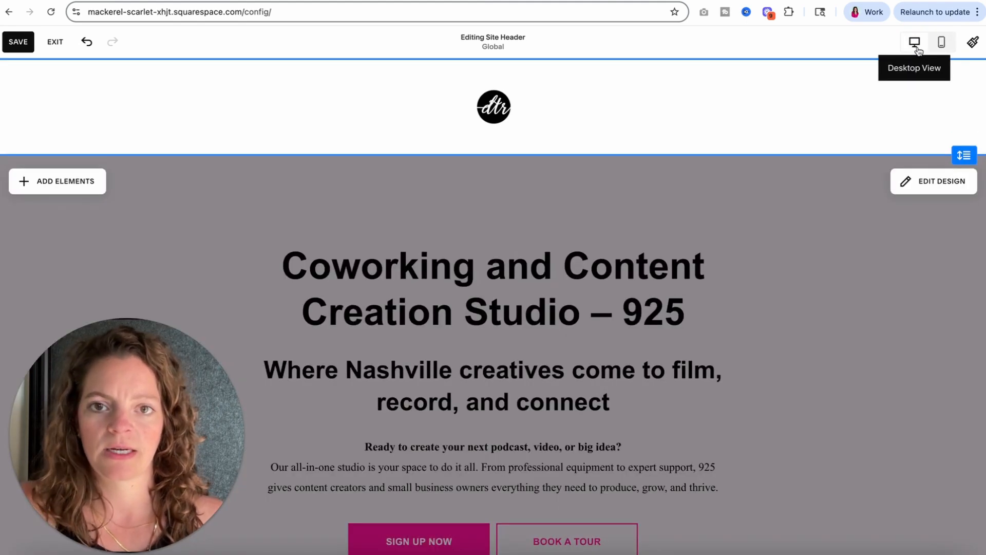
Add a button, social links and a cart to the site header
left_click(66, 183)
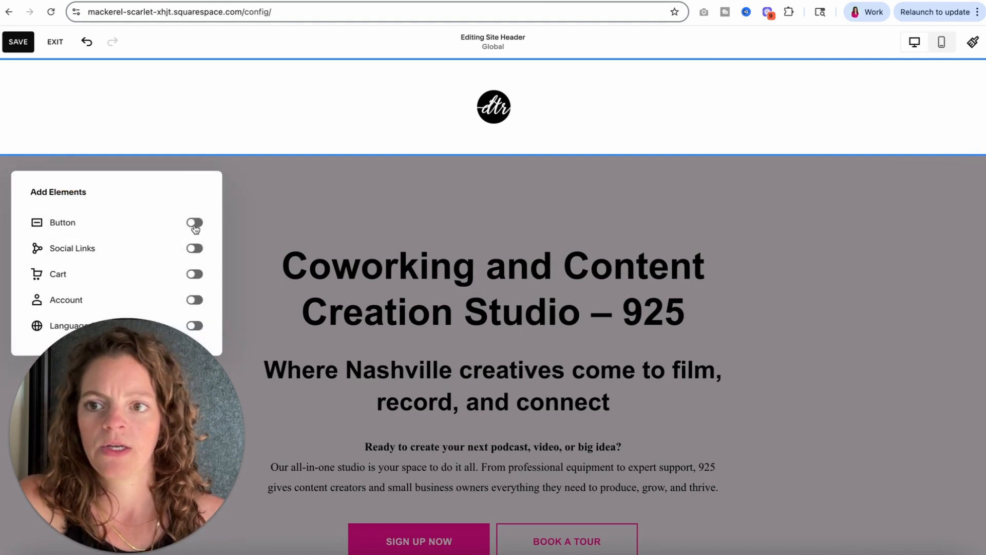
left_click(196, 223)
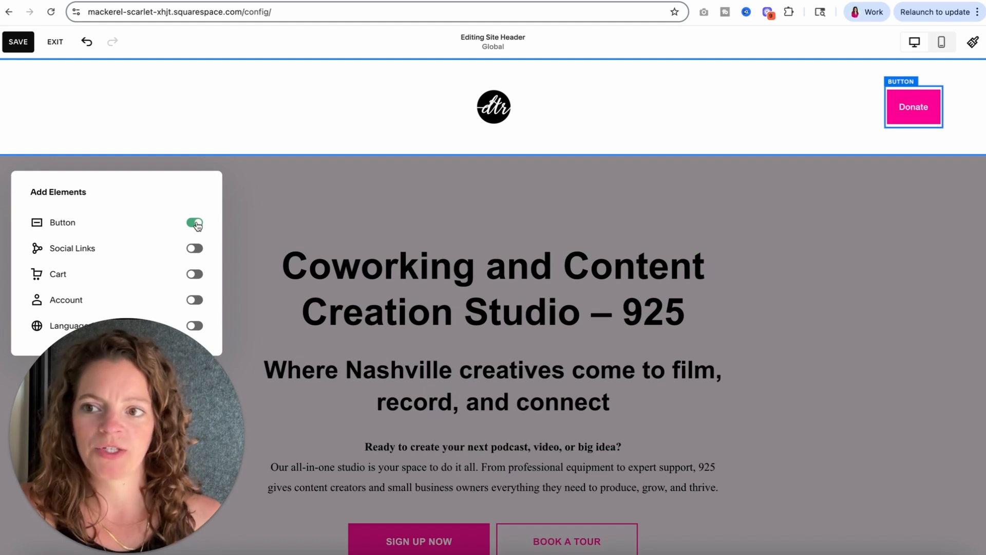
left_click(196, 249)
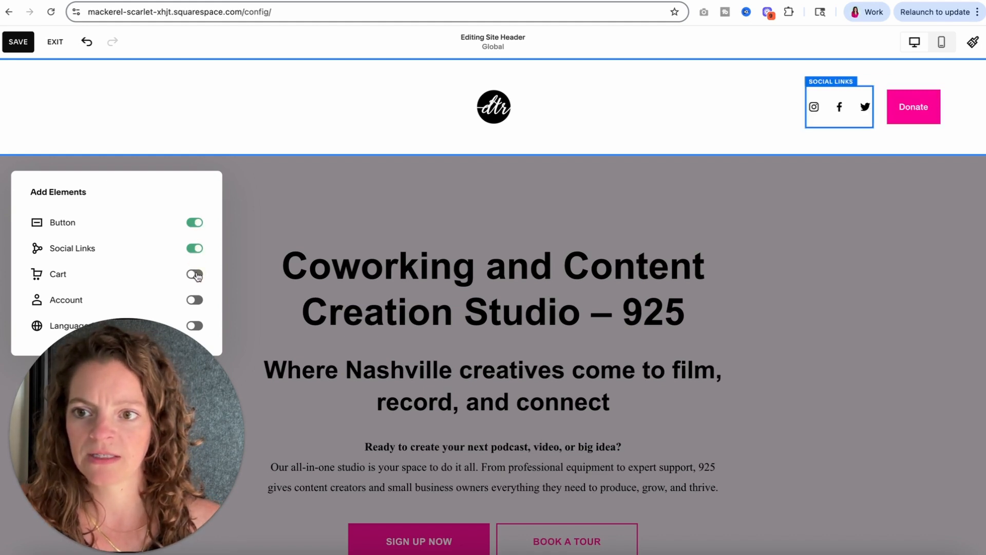
left_click(195, 274)
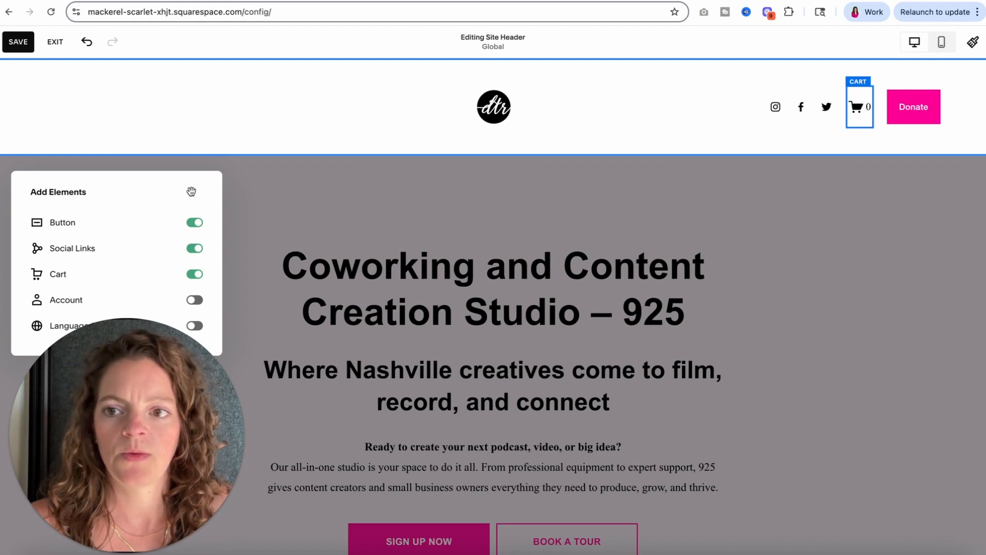
left_click(629, 137)
Set the header's desktop layout to the logo on the left with the navigation links beside the button on the right
left_click(902, 181)
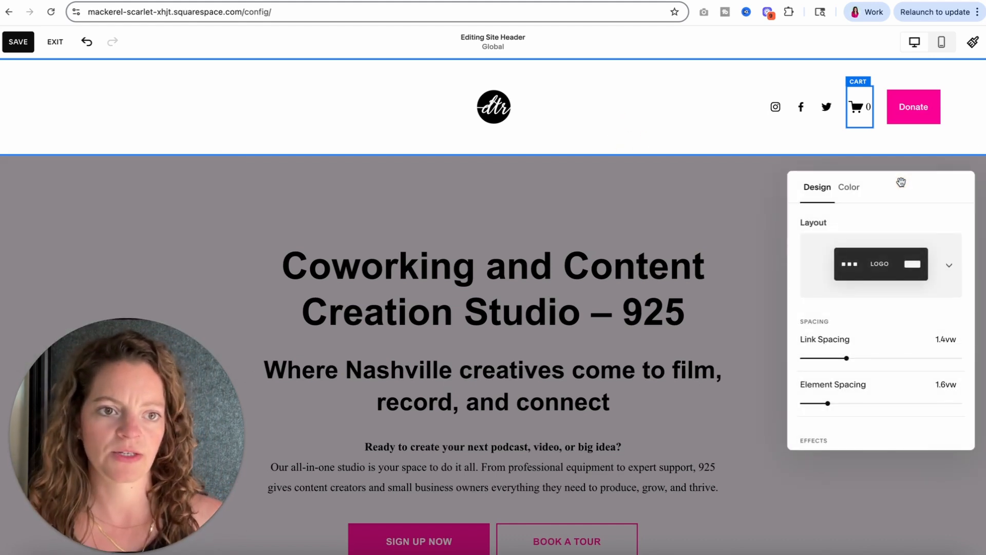
left_click(896, 276)
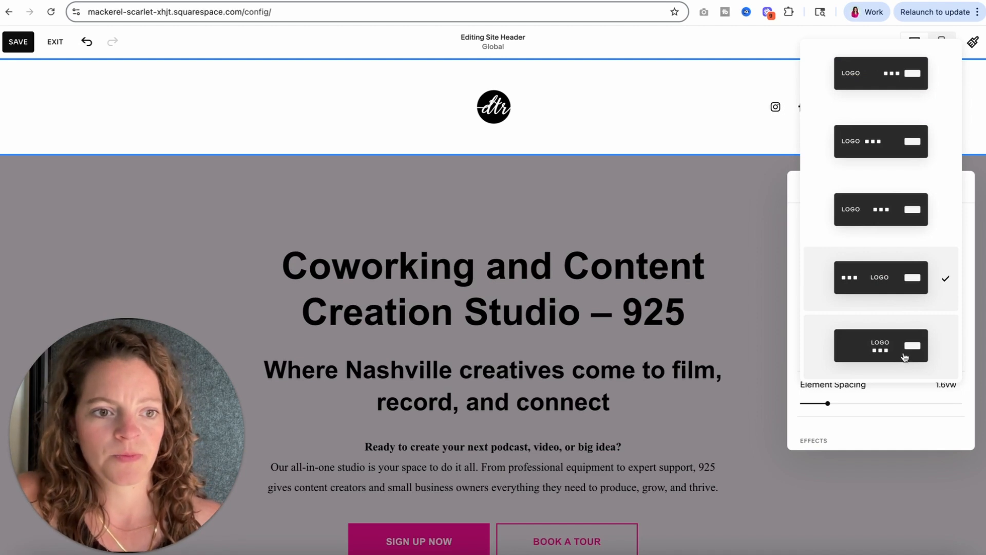
left_click(902, 83)
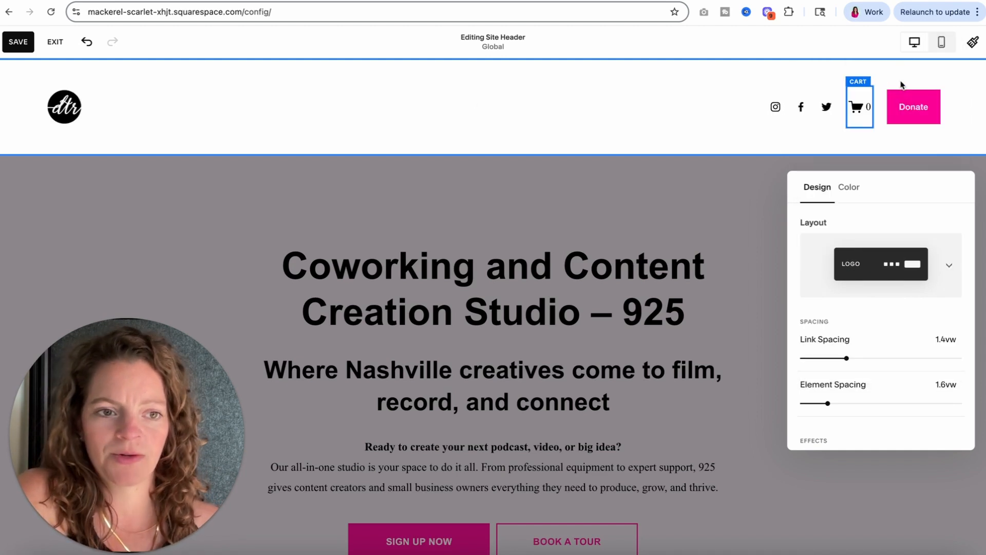
Try the header layouts with the logo centered above the links and with links left of a centered logo, and return to the left-logo layout
left_click(883, 268)
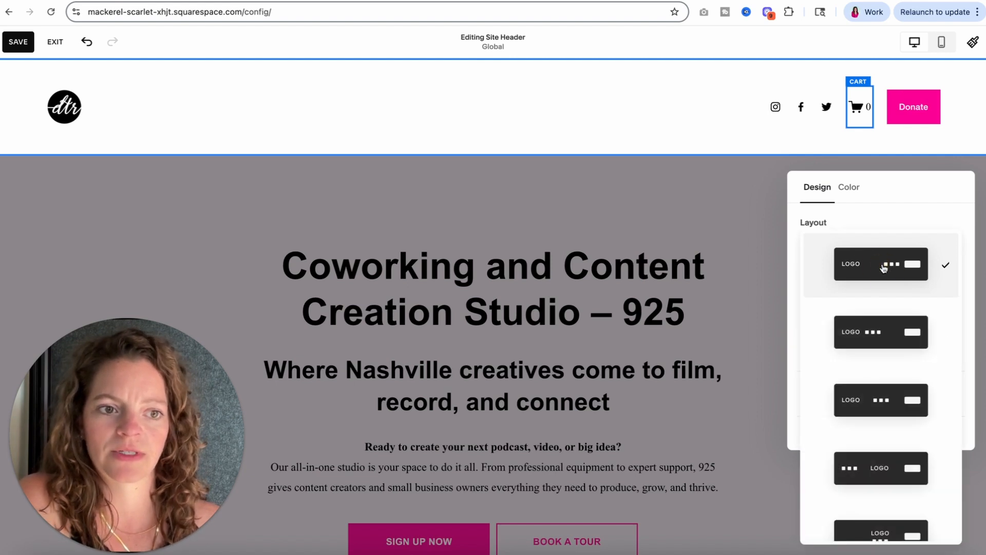
scroll(899, 434, "down", 1)
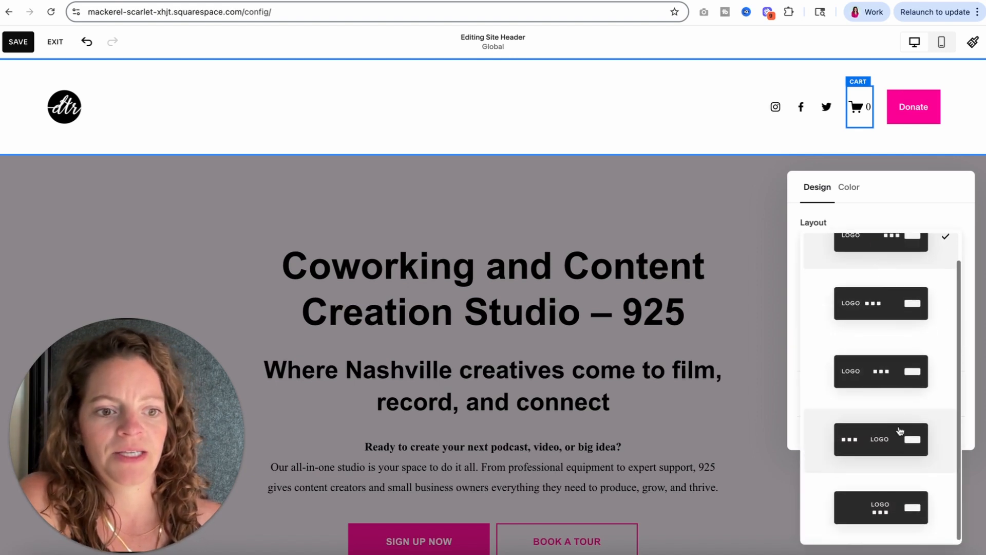
left_click(887, 499)
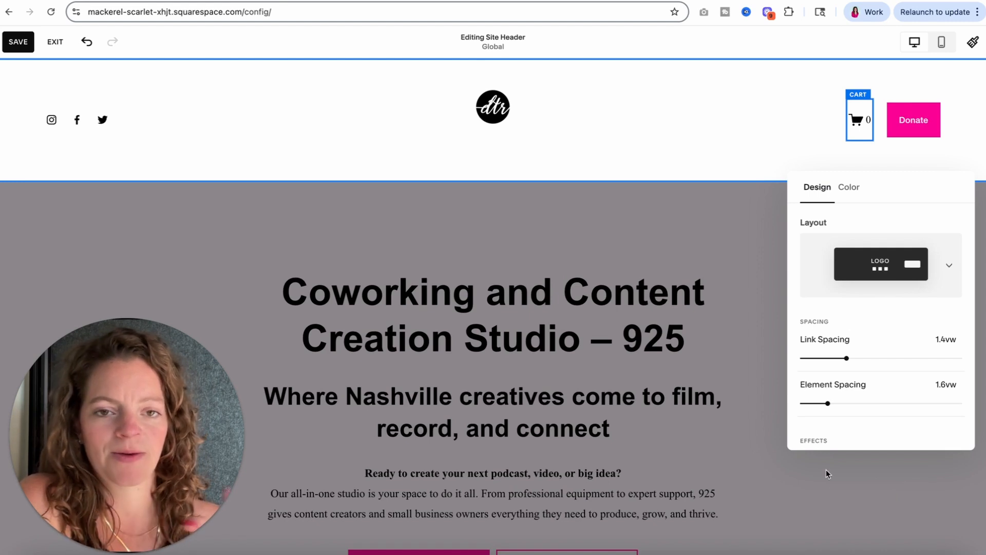
left_click(910, 277)
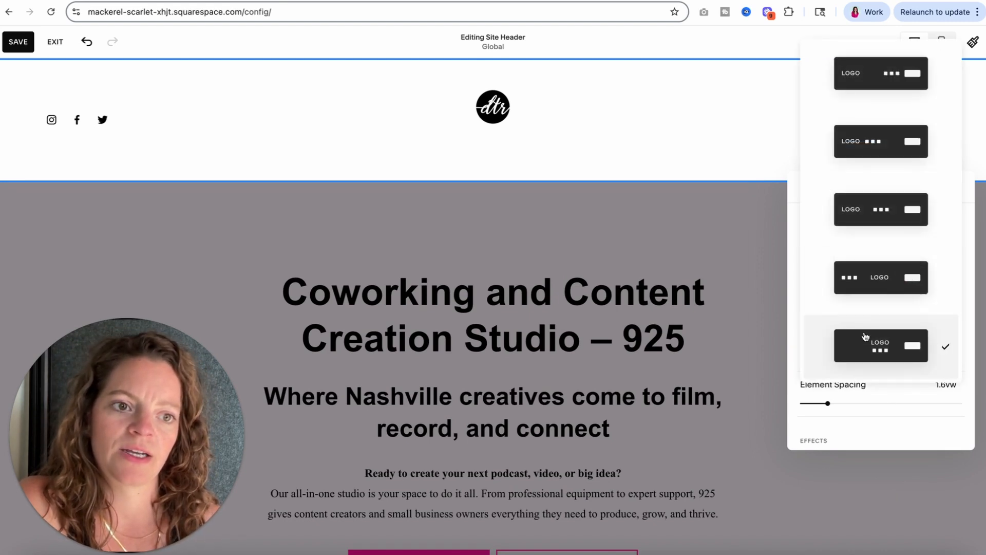
left_click(883, 280)
left_click(890, 275)
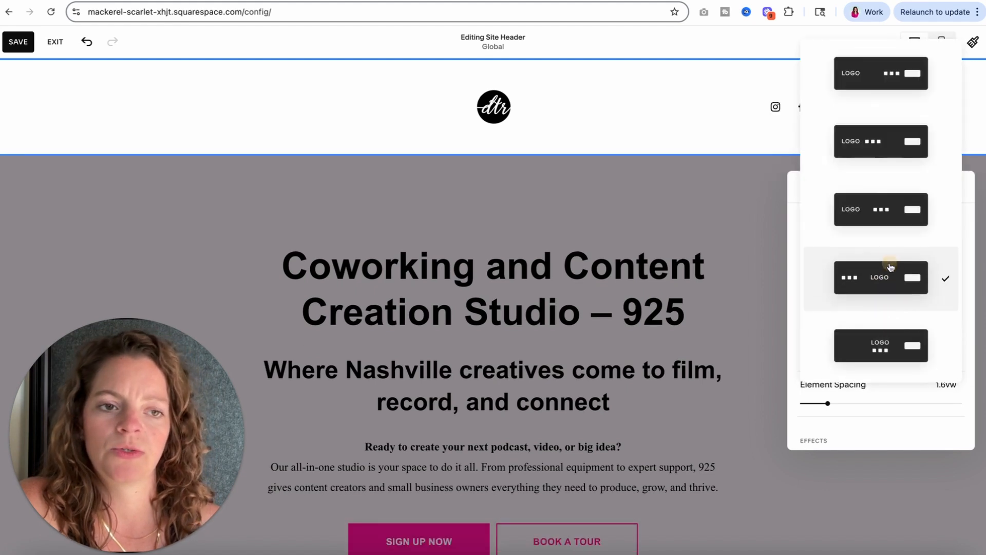
left_click(876, 82)
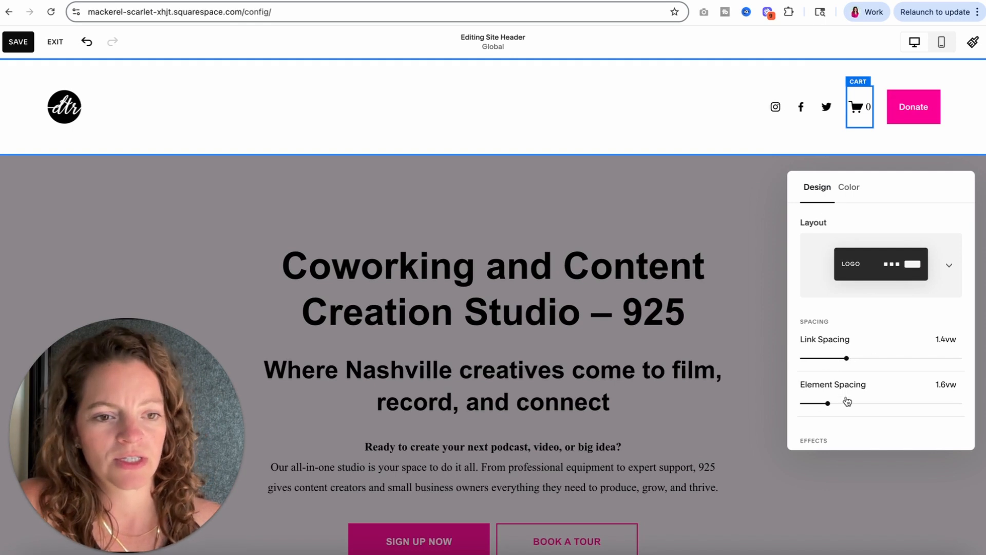
Reduce the header height to 1.8vw, and try the Inset width before returning it to Full
scroll(846, 401, "down", 3)
scroll(870, 339, "down", 1)
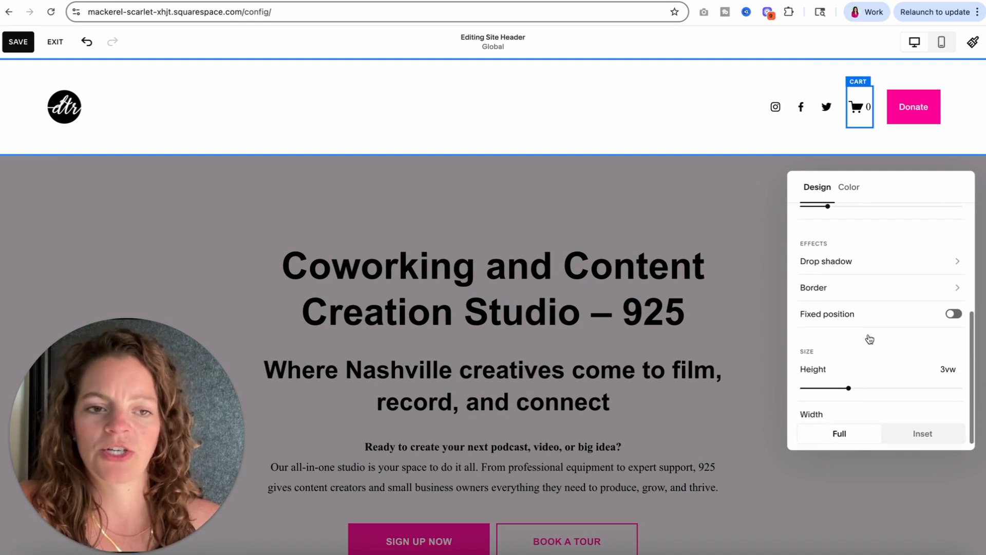
left_click_drag(851, 382, 829, 382)
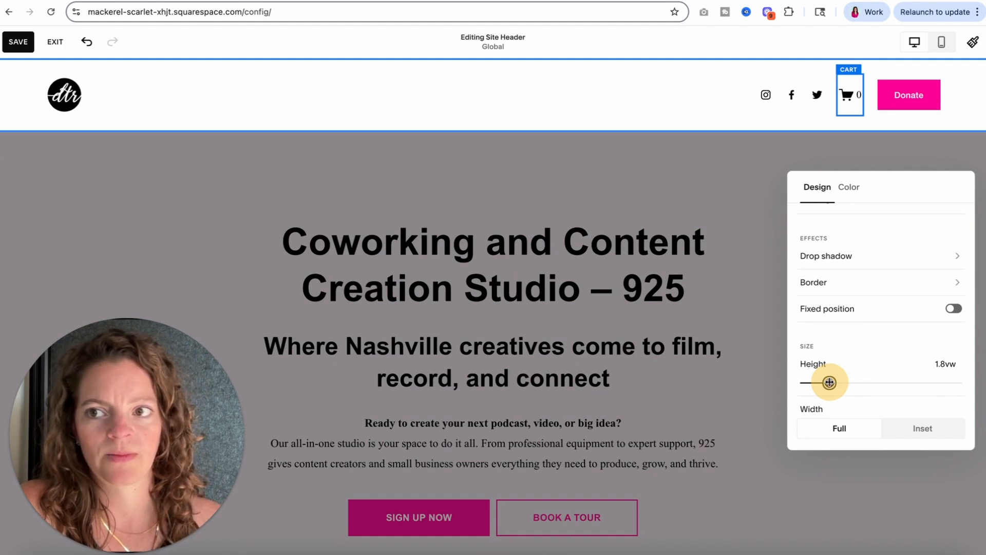
left_click(911, 424)
left_click(821, 434)
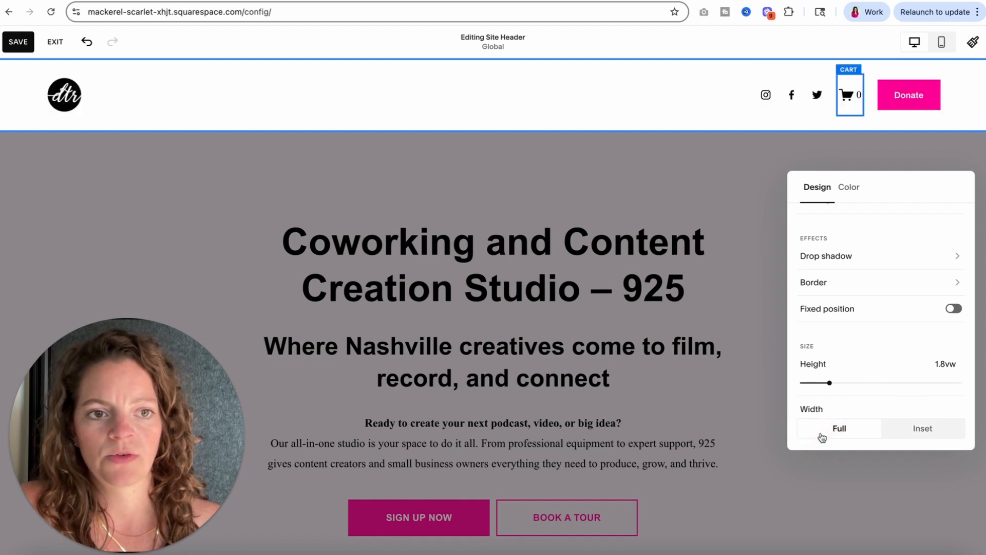
Try the Gradient and Adaptive color styles on the header, and return it to Solid
left_click(852, 187)
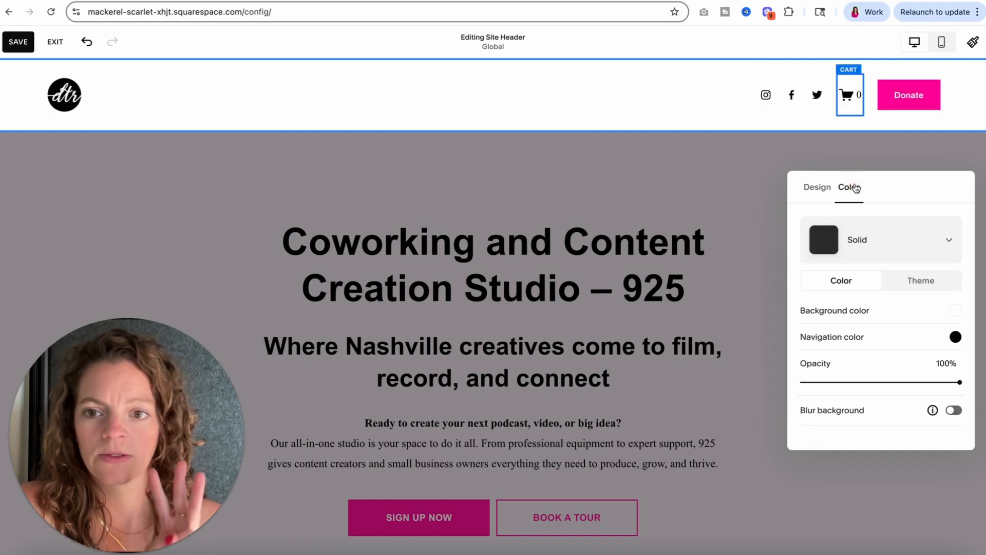
left_click(892, 245)
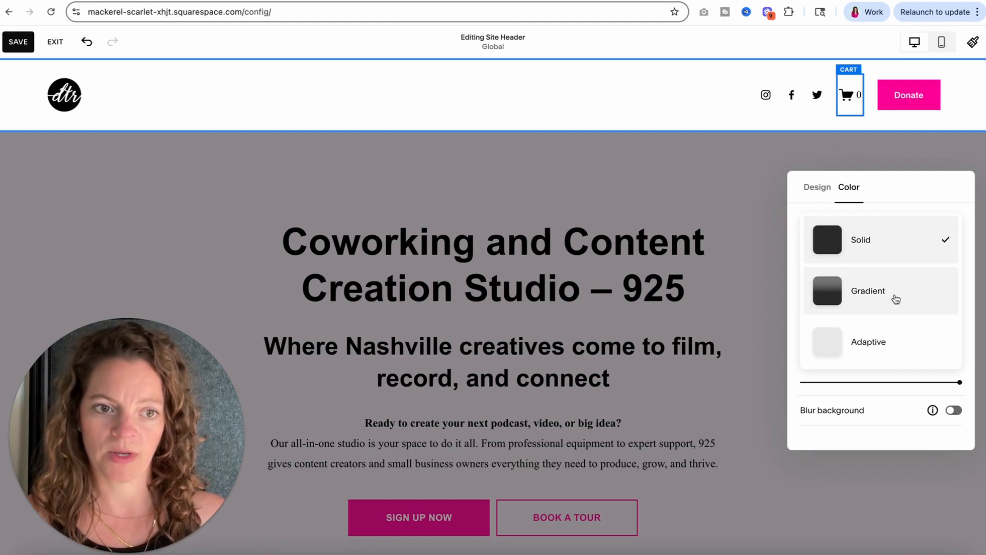
left_click(896, 298)
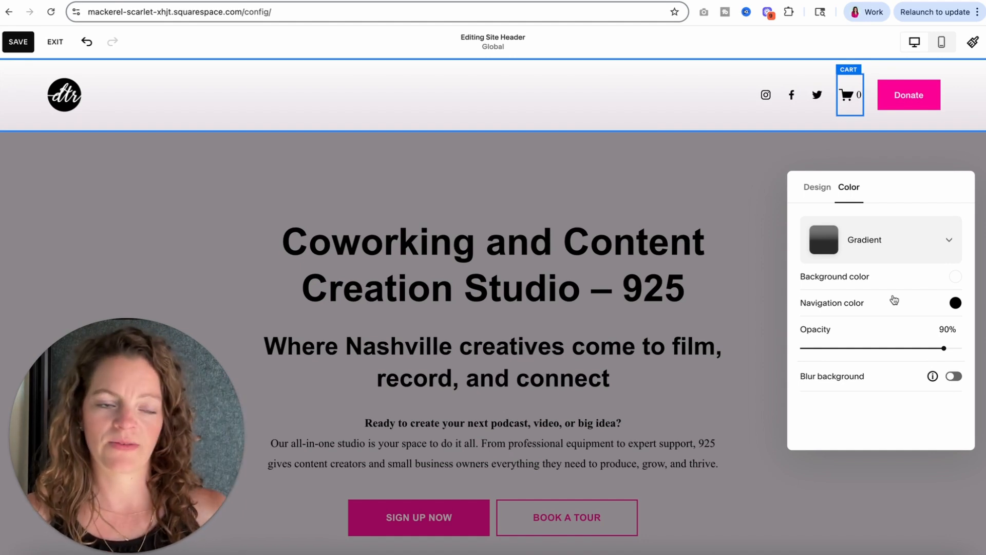
left_click(896, 260)
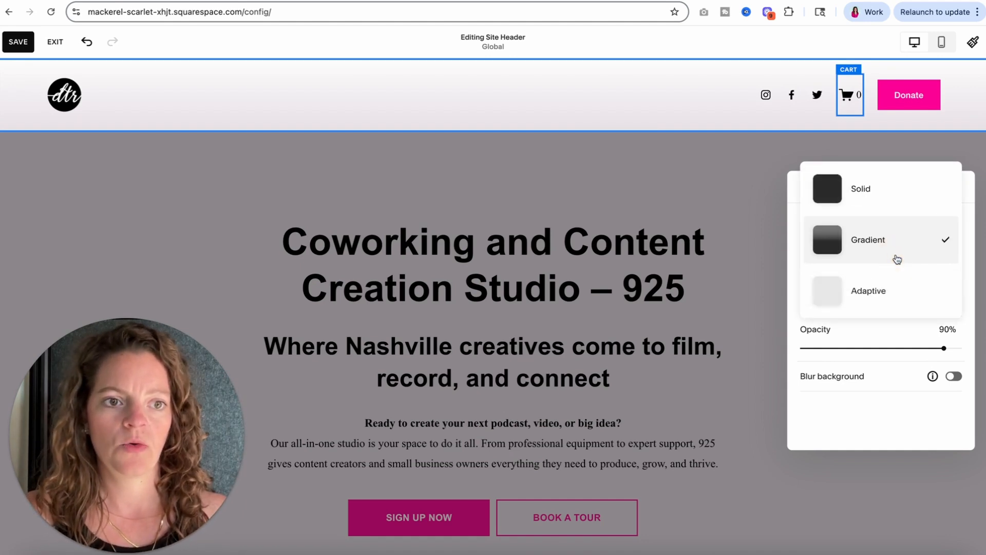
left_click(873, 291)
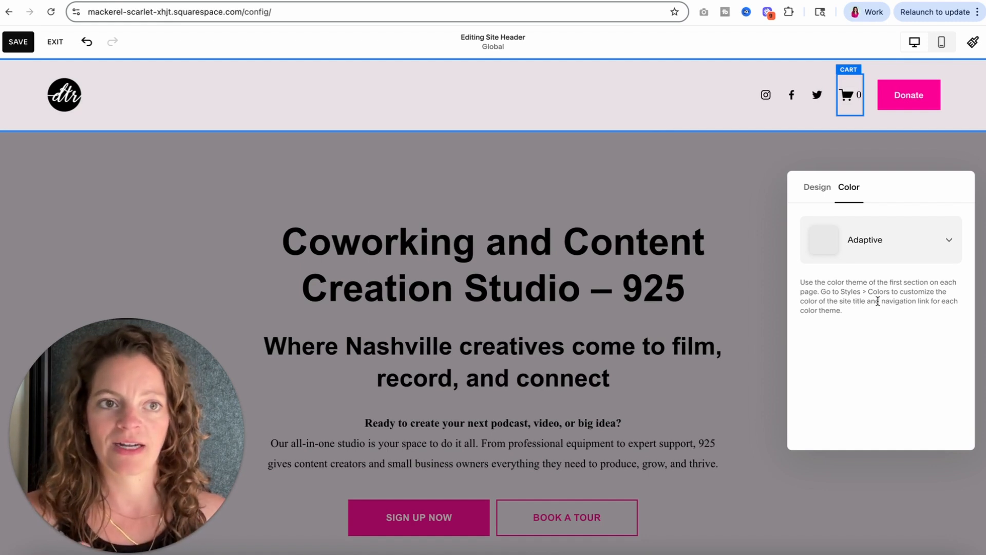
left_click(908, 247)
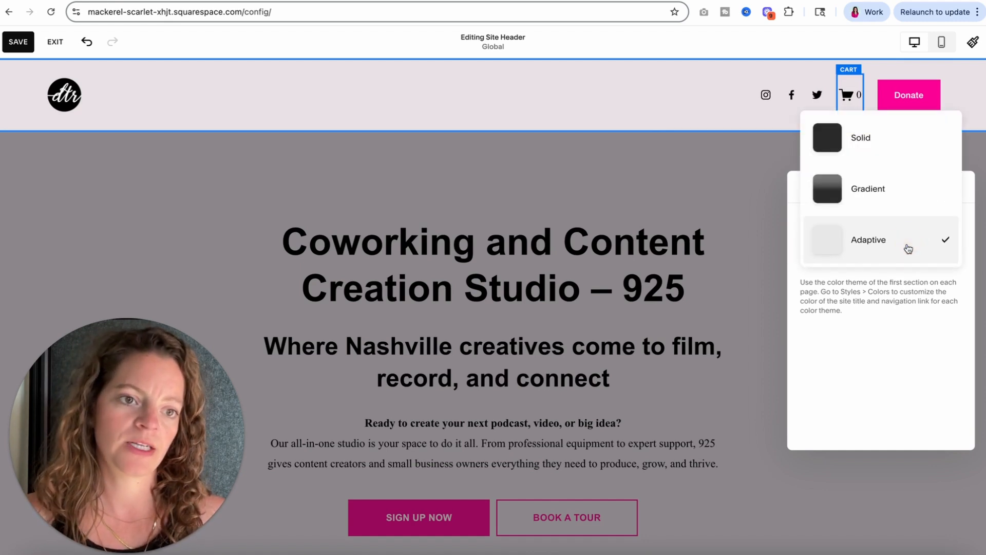
left_click(902, 139)
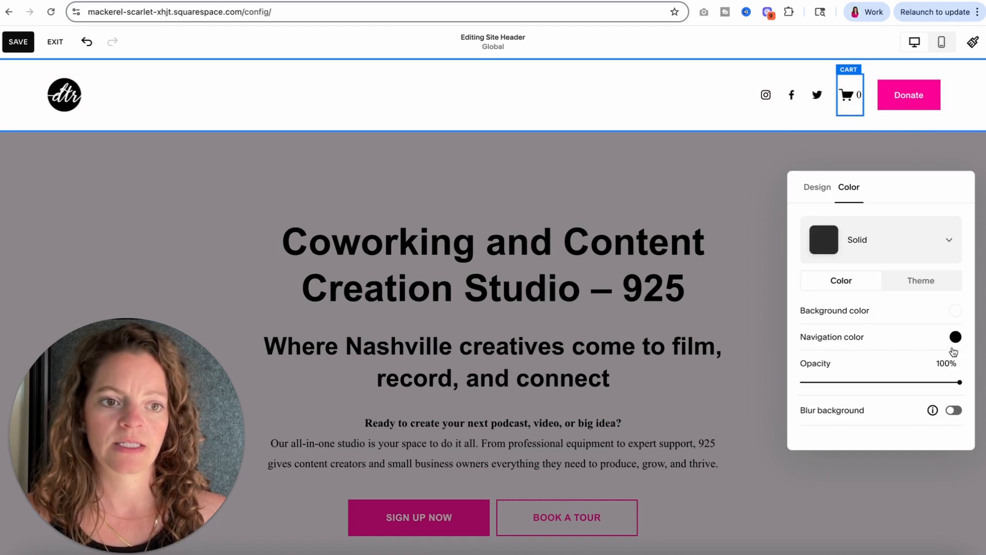
Close the header design settings, save the header changes and exit the editor
left_click(609, 182)
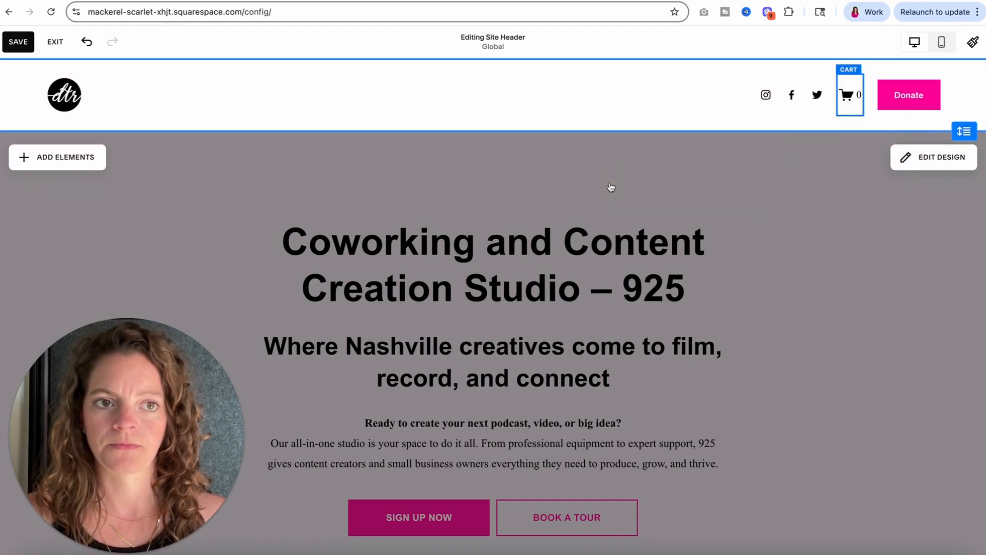
left_click(23, 45)
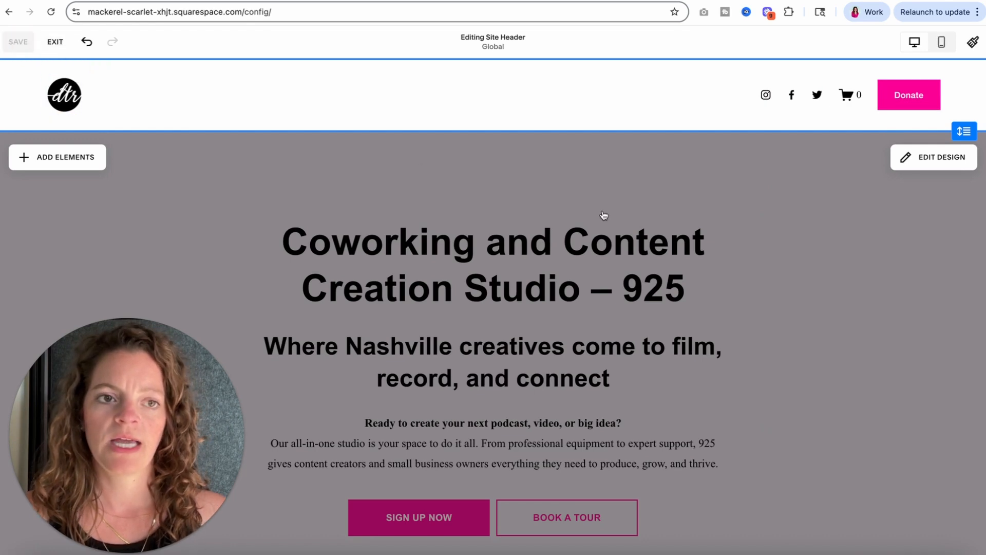
left_click(51, 41)
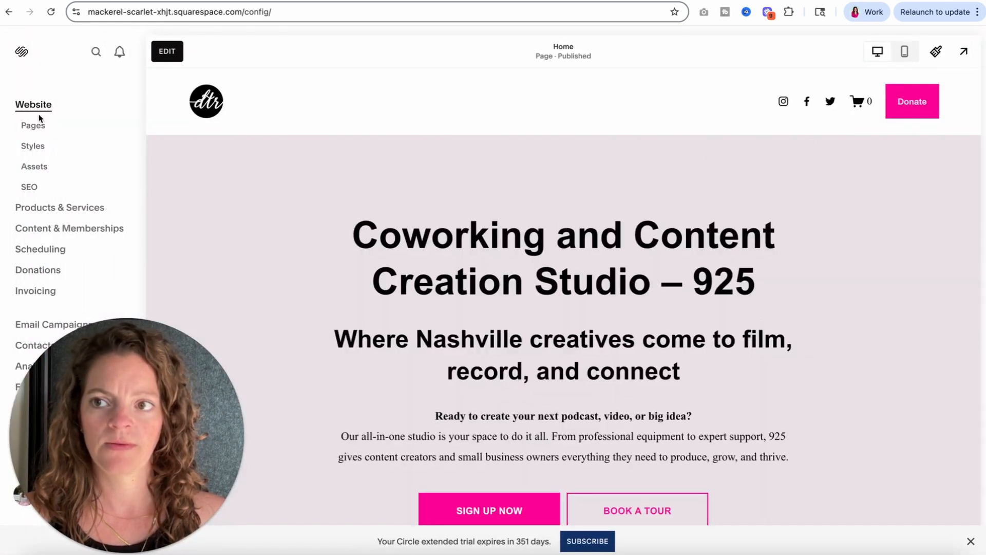
Move the Home page from Not Linked into the Main Navigation in the site's pages
left_click(41, 125)
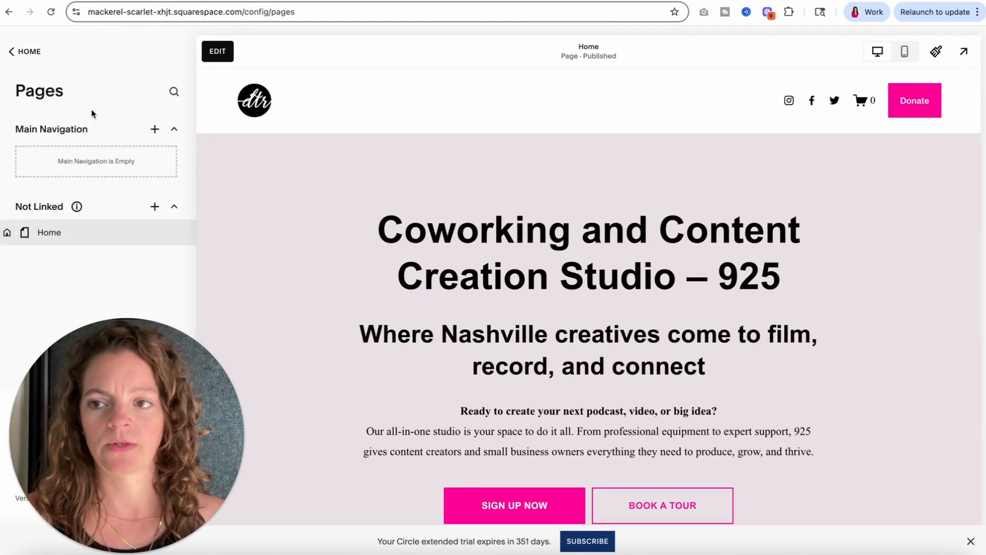
left_click_drag(50, 228, 51, 162)
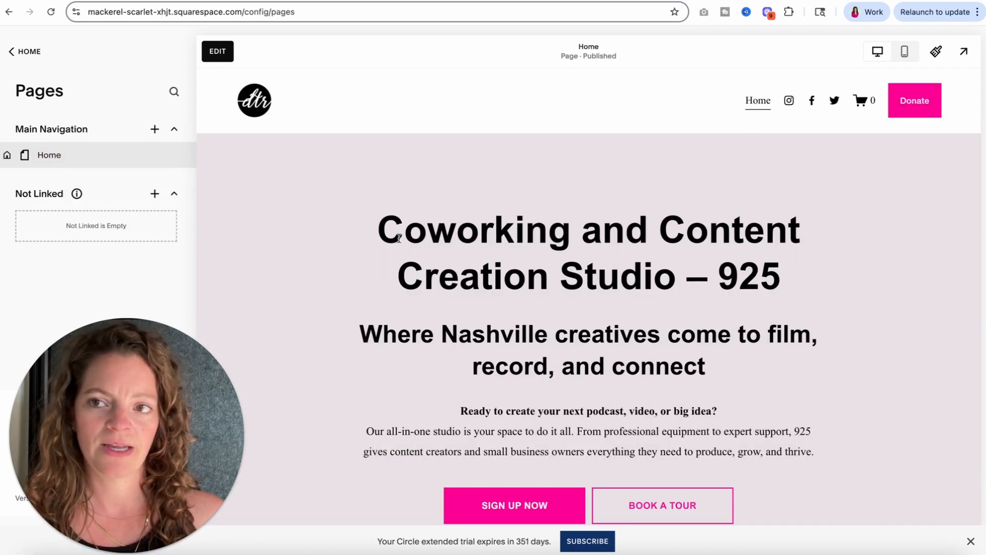
Preview the website full screen and look over the home page from the hero section to the About 925 section
left_click(963, 51)
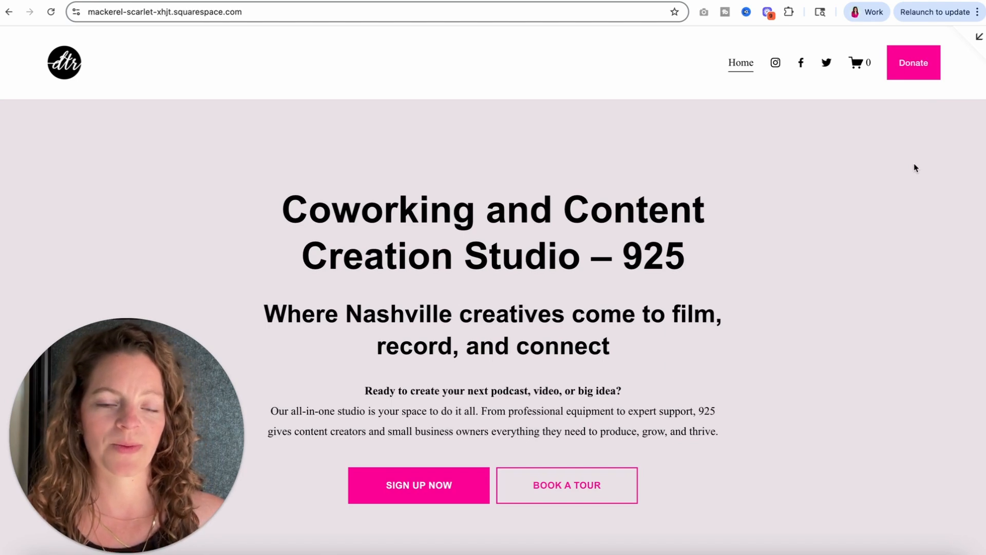
scroll(914, 202, "down", 8)
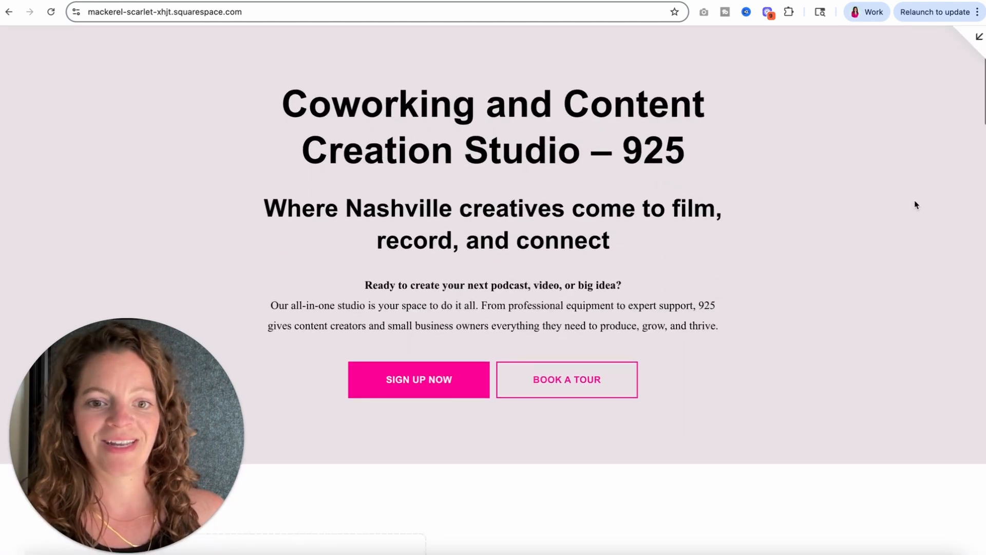
scroll(915, 205, "down", 4)
scroll(915, 204, "up", 12)
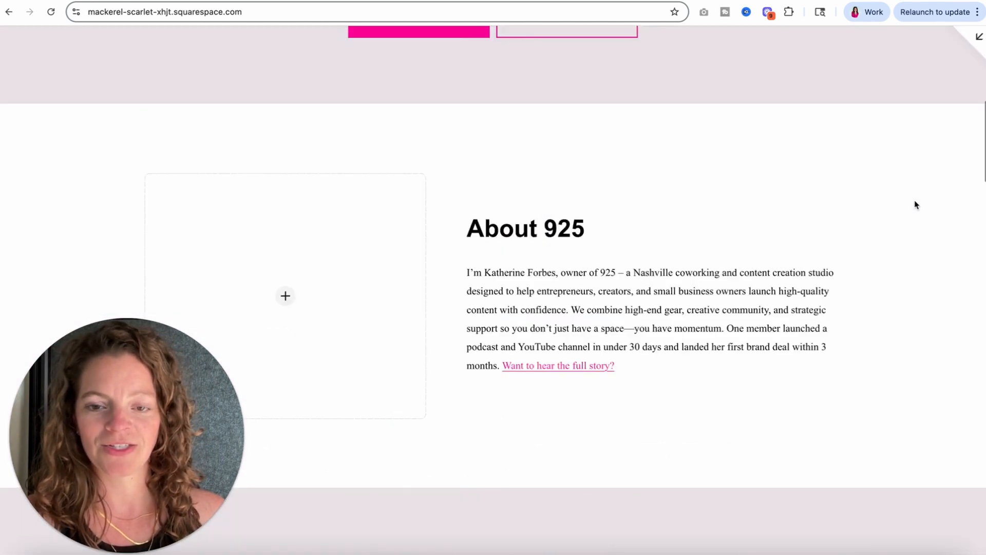